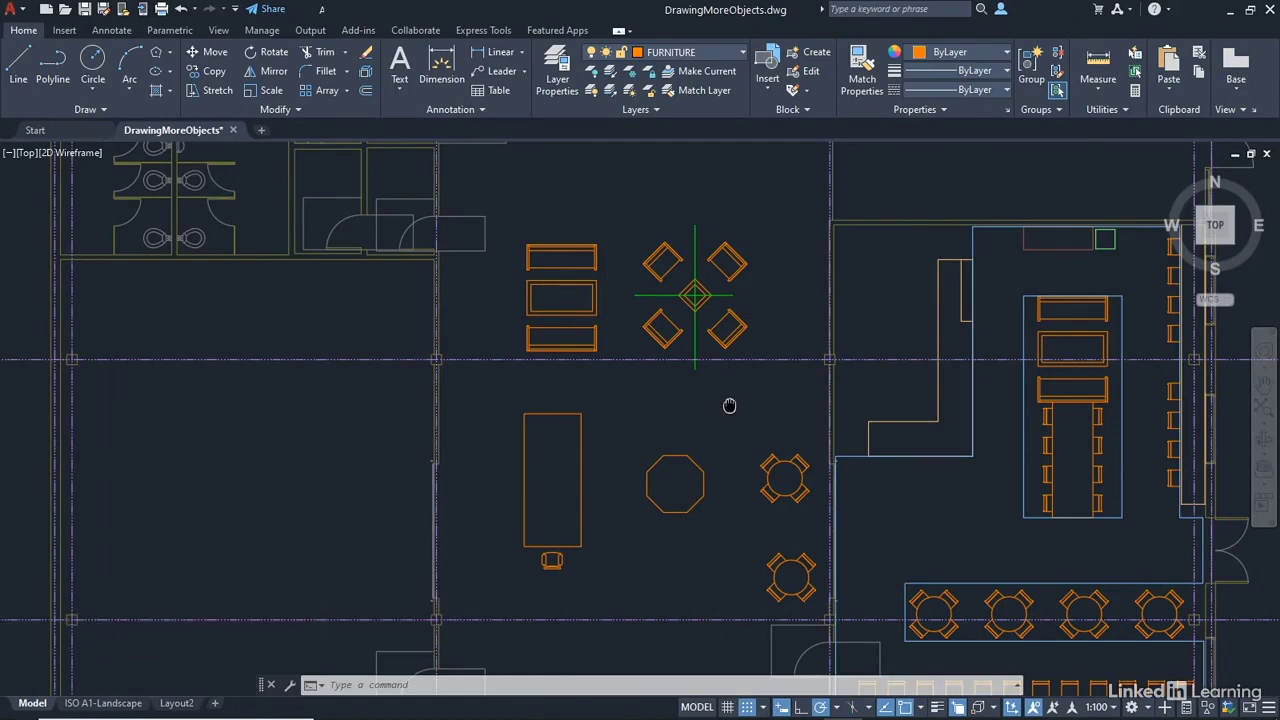
Step: Create a new layer named SETTING OUT POINT in the layer properties
middle_click(730, 405)
middle_click(730, 405)
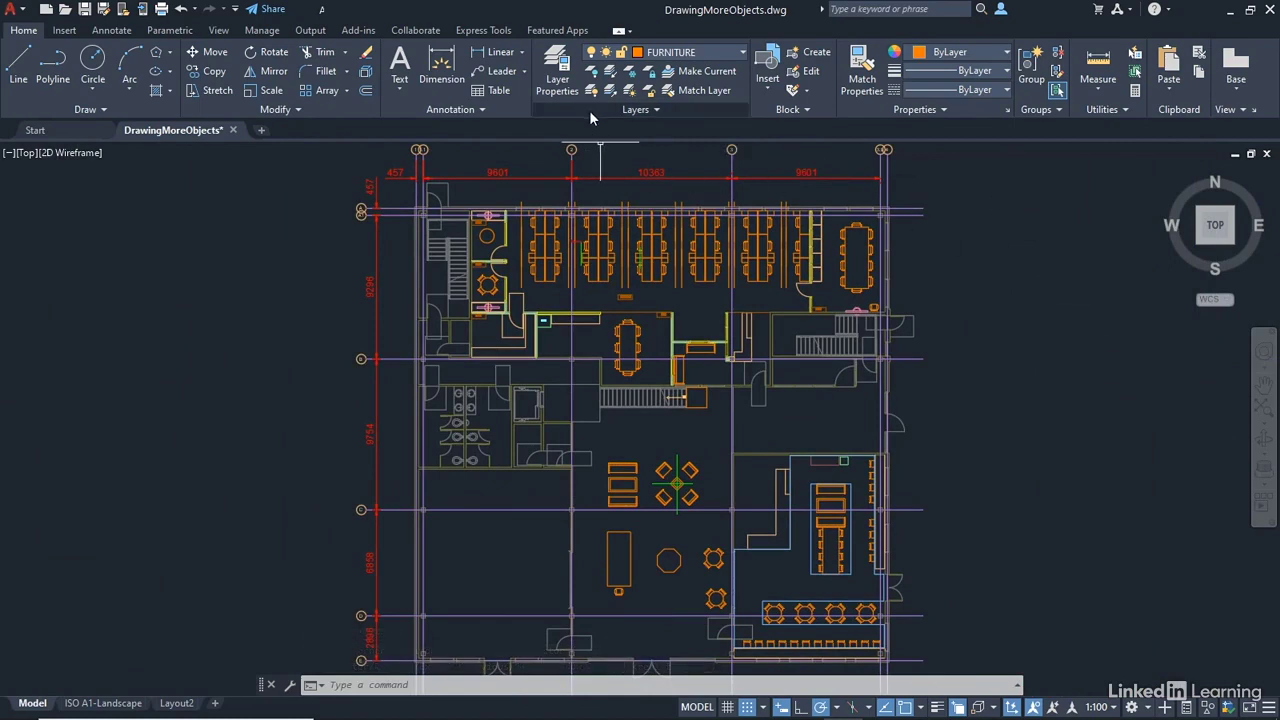
click(557, 75)
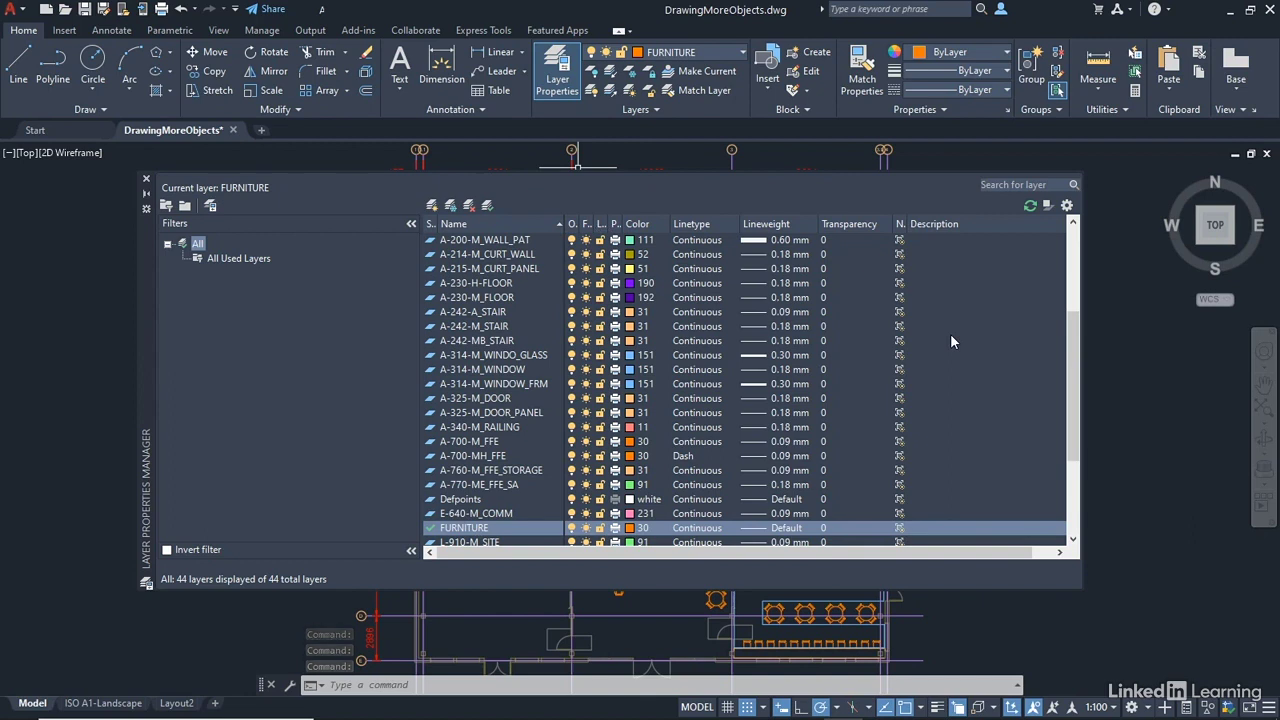
click(433, 210)
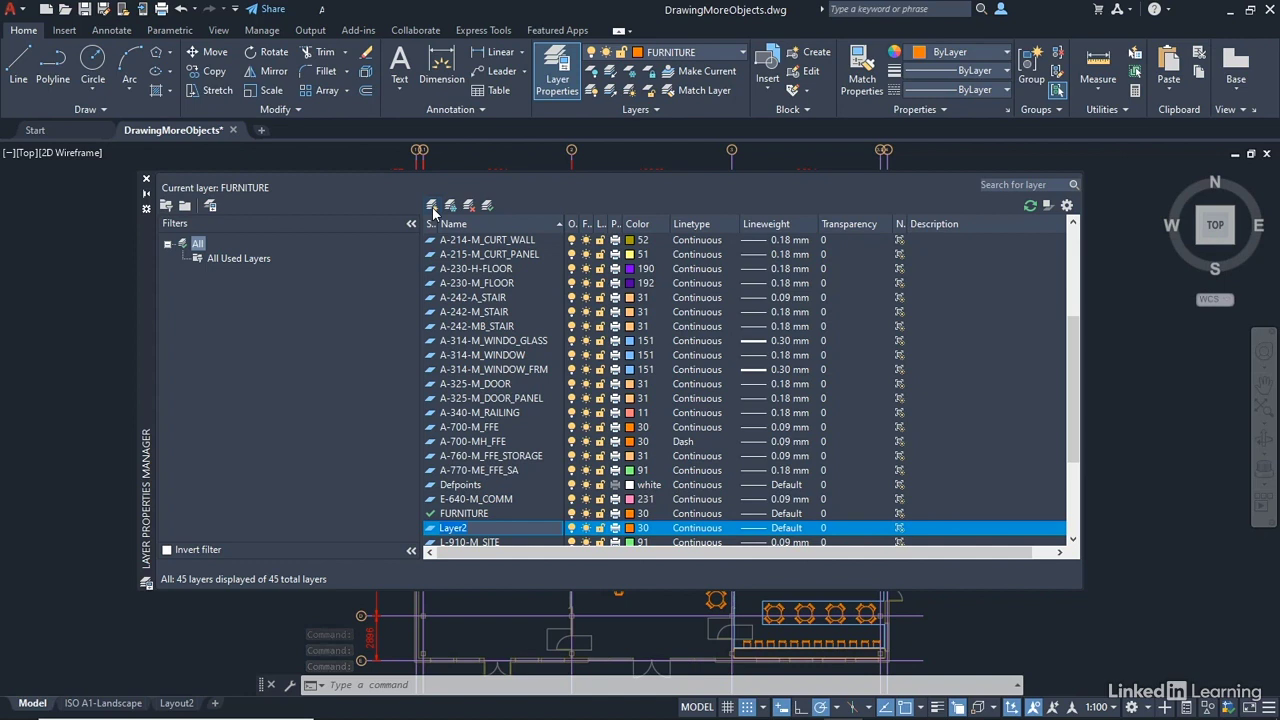
text(SE)
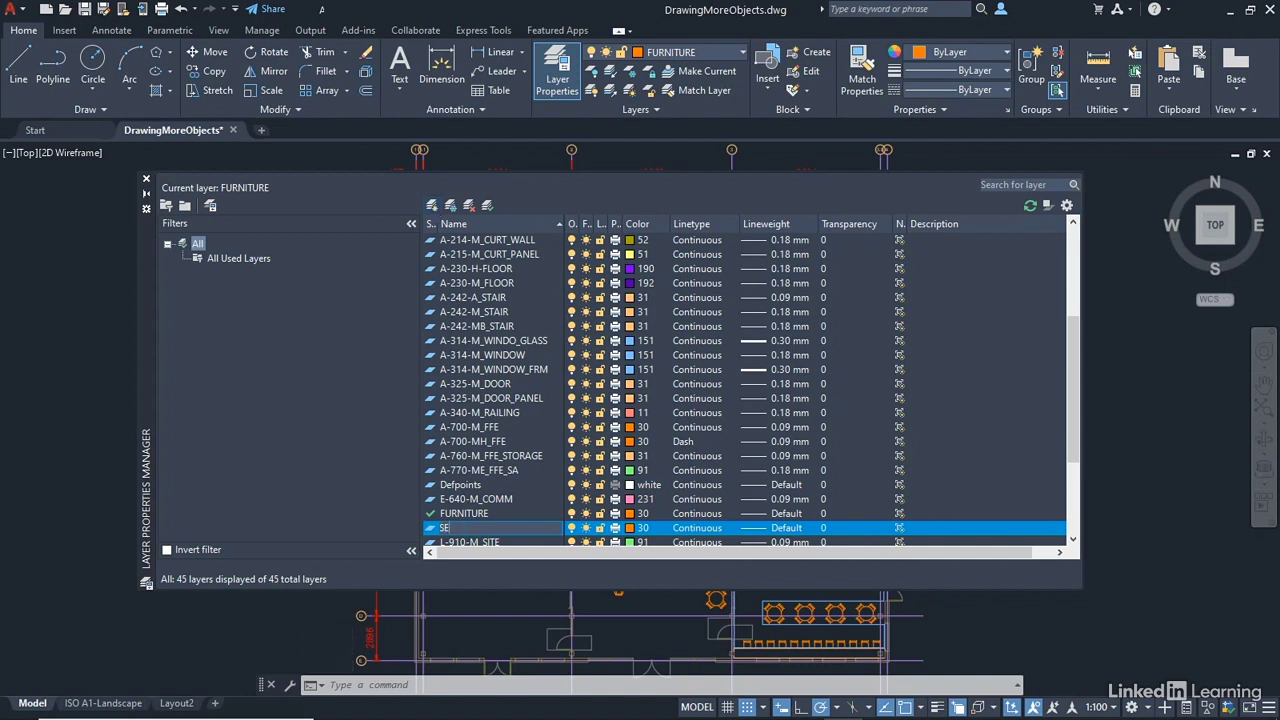
text(TTING OUT POINT)
Step: Set the SETTING OUT POINT layer's colour to red (index color 1)
click(631, 529)
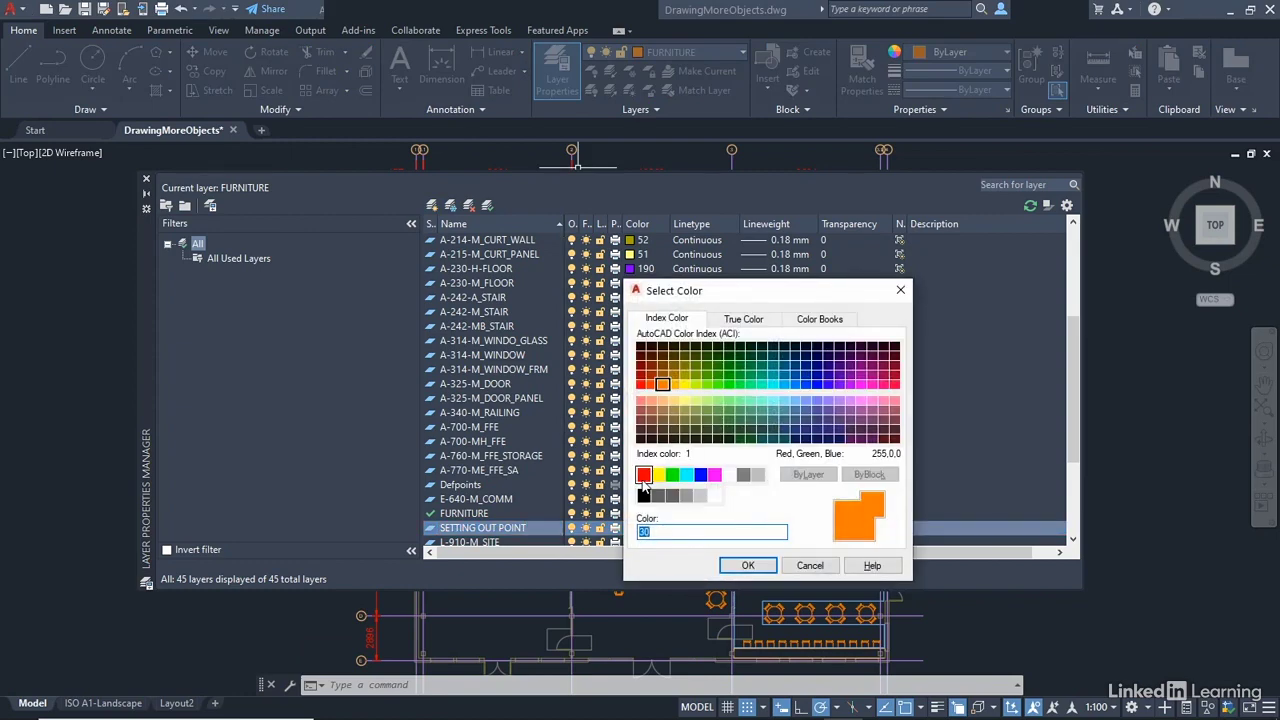
click(643, 475)
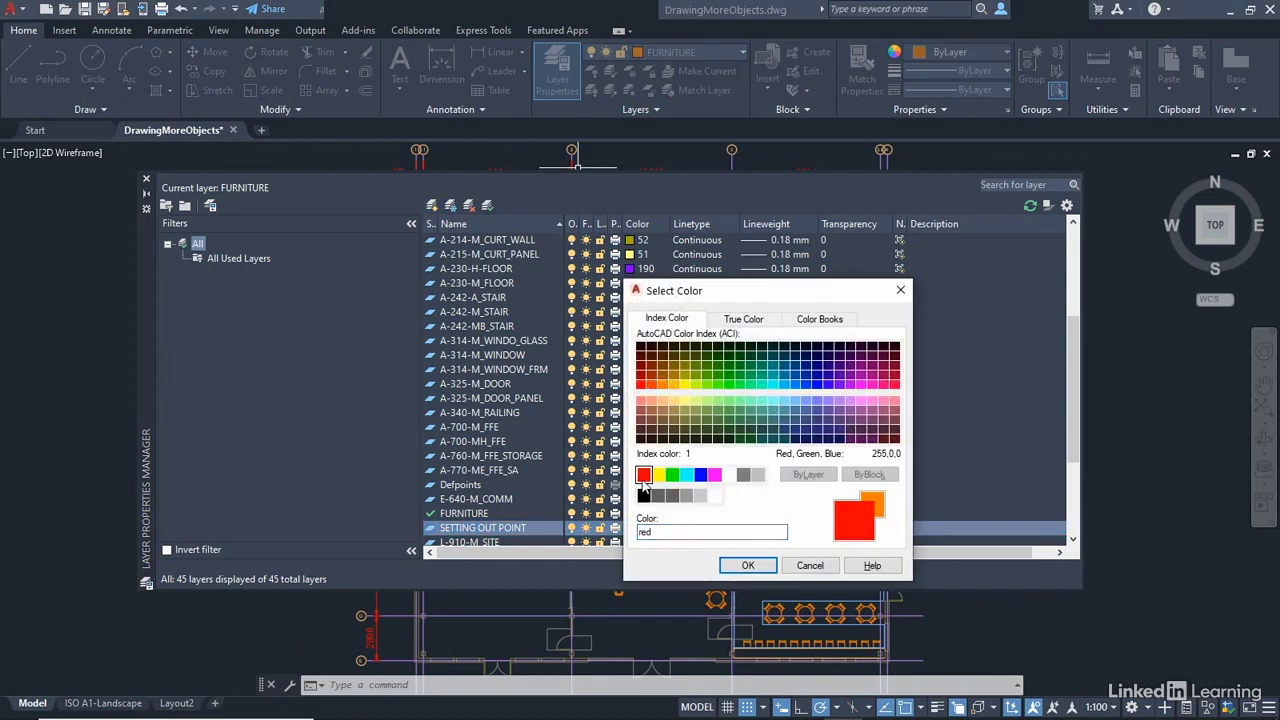
double_click(655, 531)
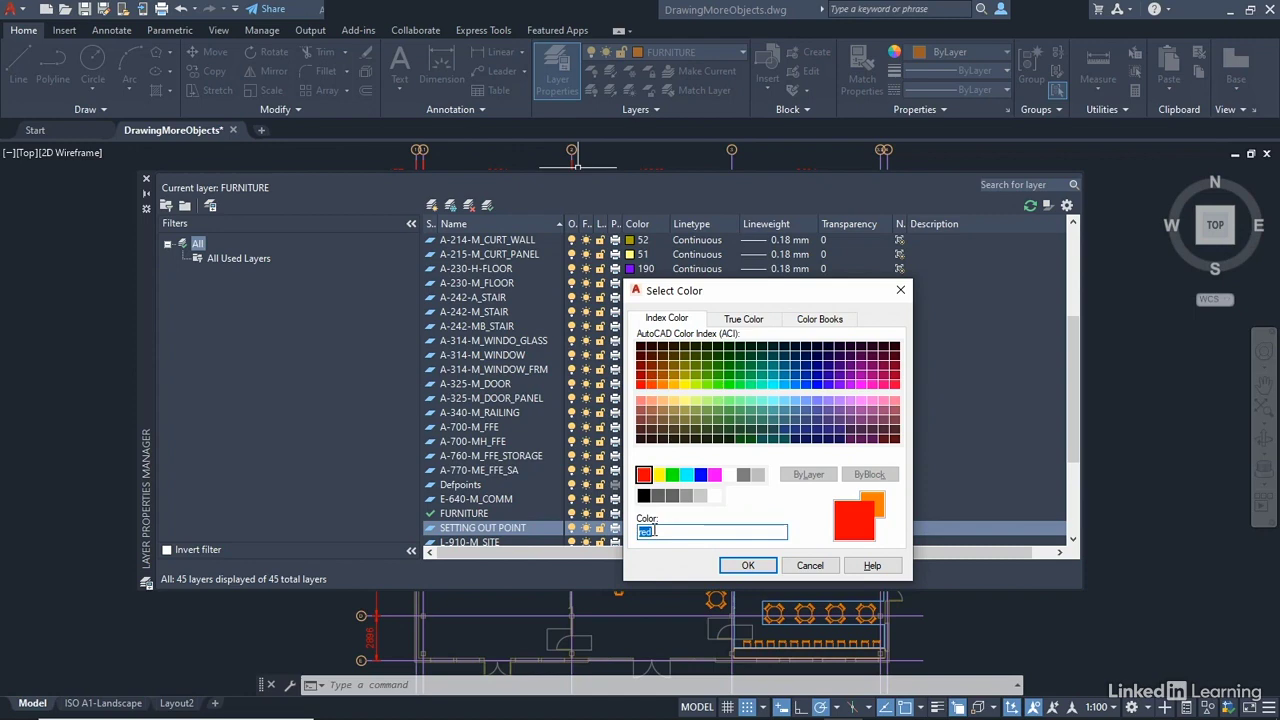
click(742, 566)
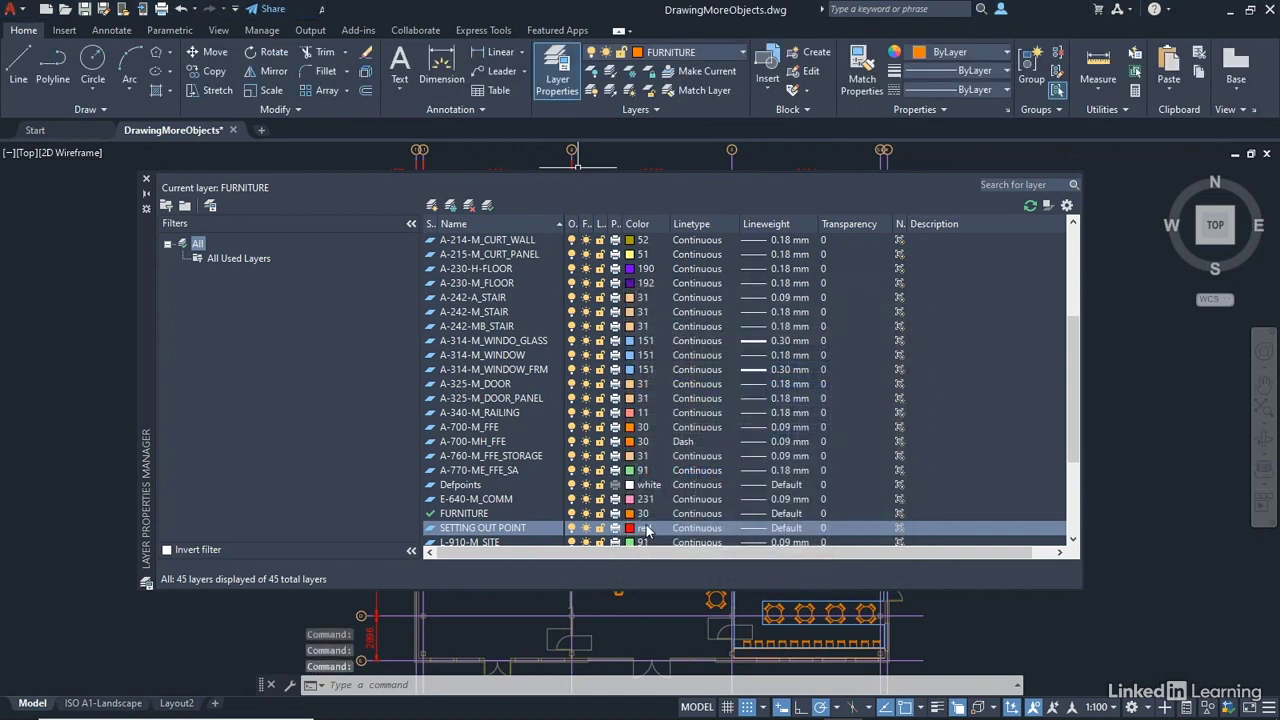
Step: Confirm the Continuous linetype and Default lineweight for the SETTING OUT POINT layer
click(700, 528)
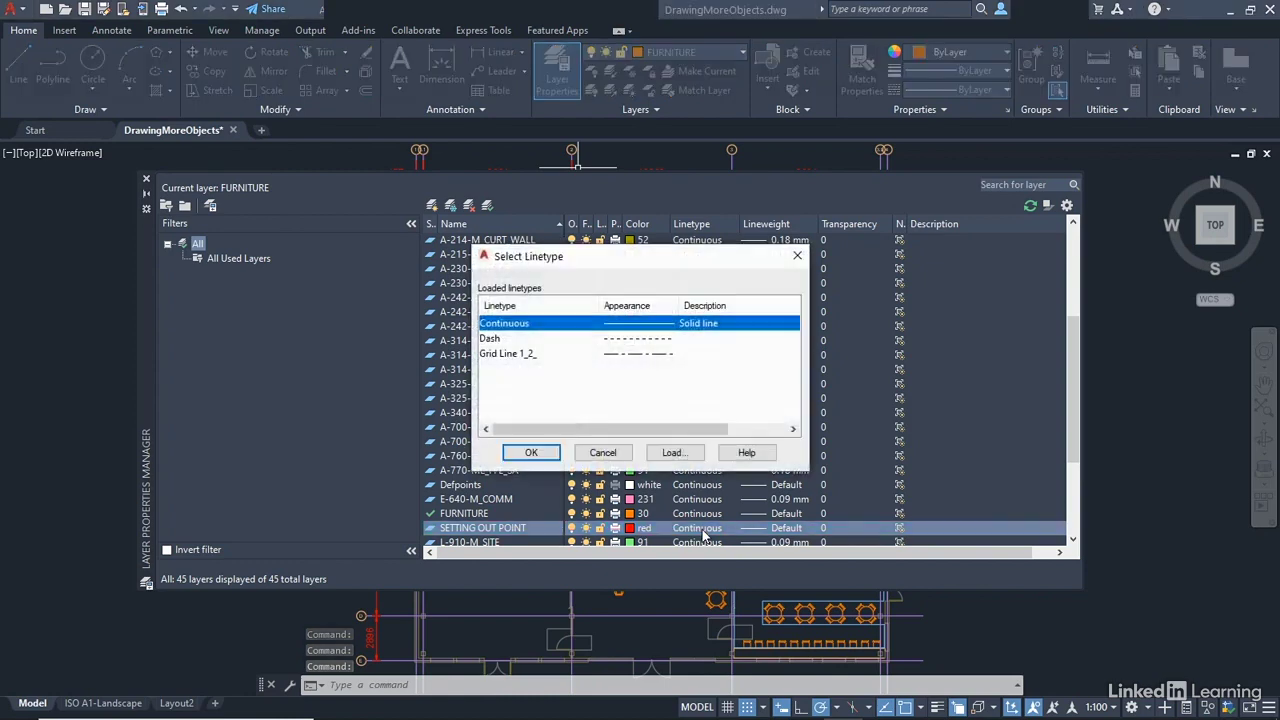
click(548, 324)
click(531, 452)
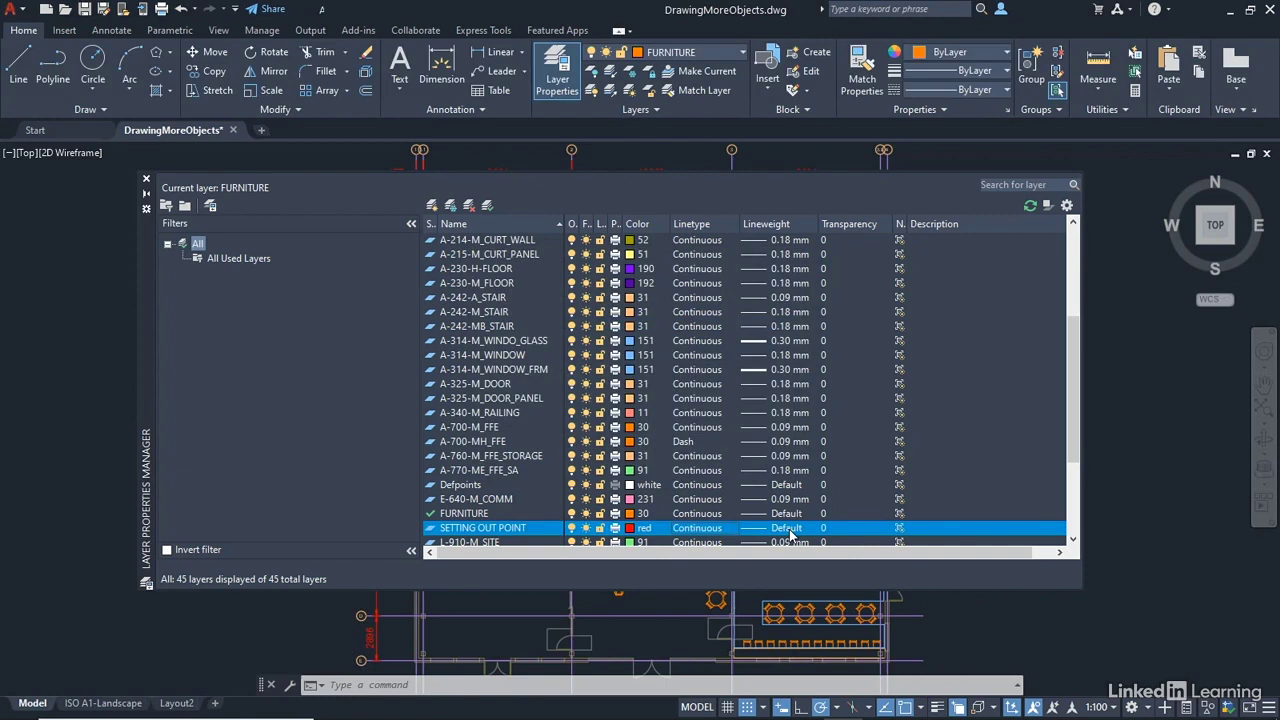
click(788, 530)
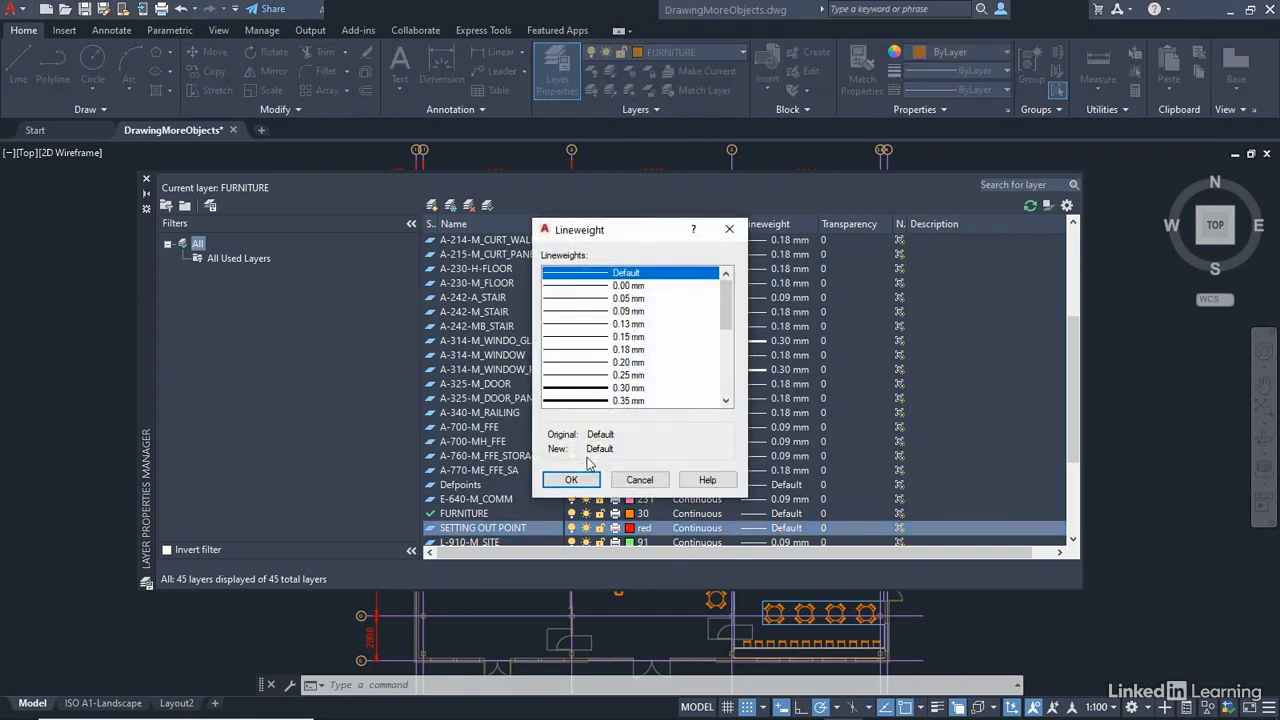
click(569, 479)
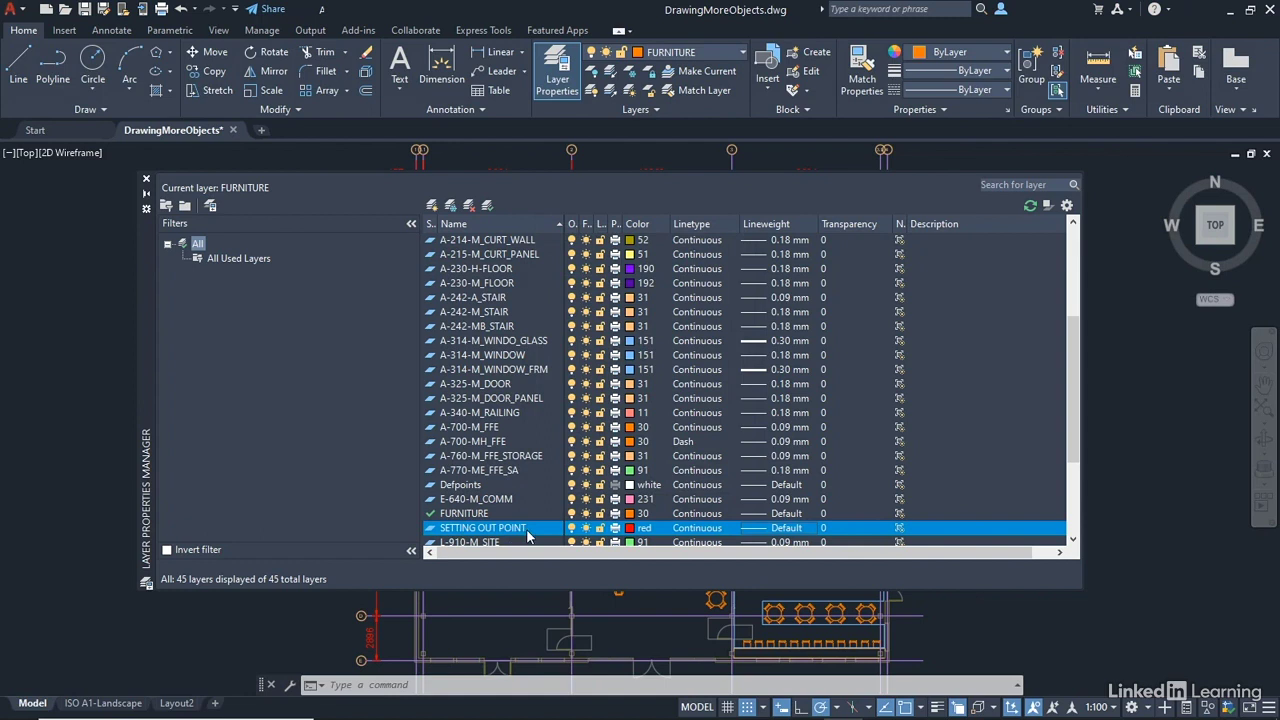
Step: Add a layer named POINTS with the Default lineweight, make it current and close the layer properties
click(433, 206)
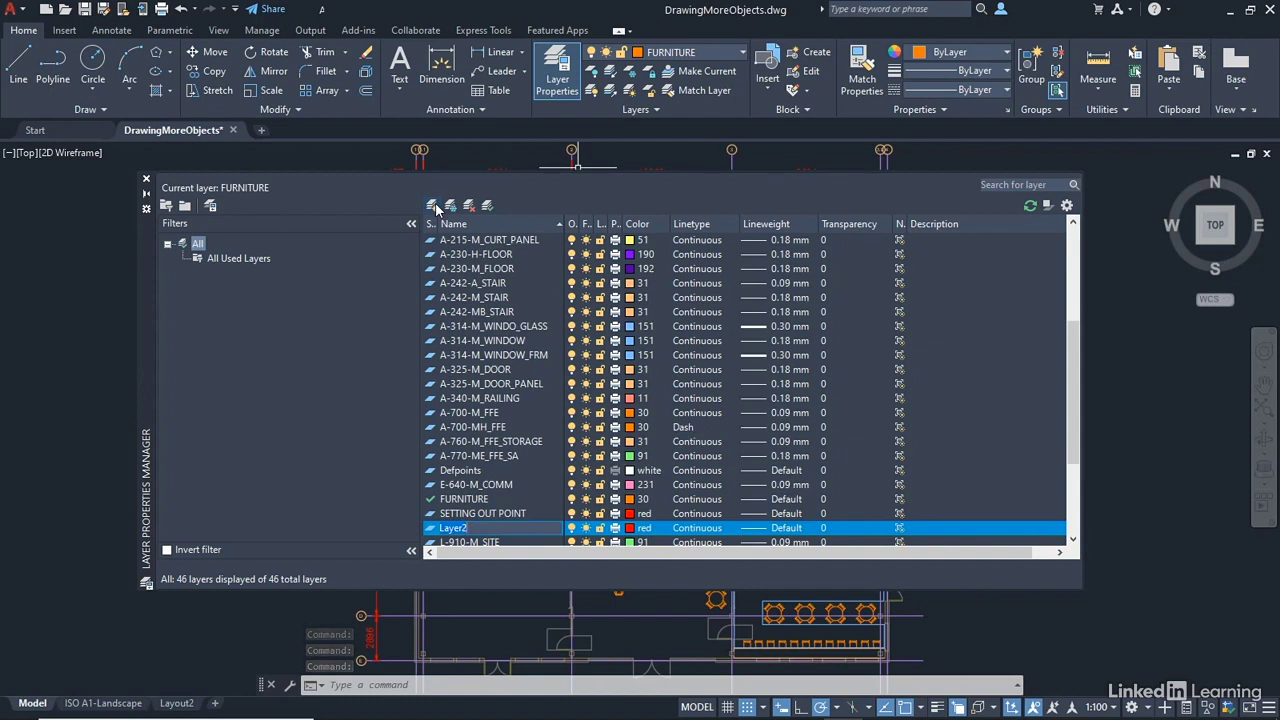
text(PO)
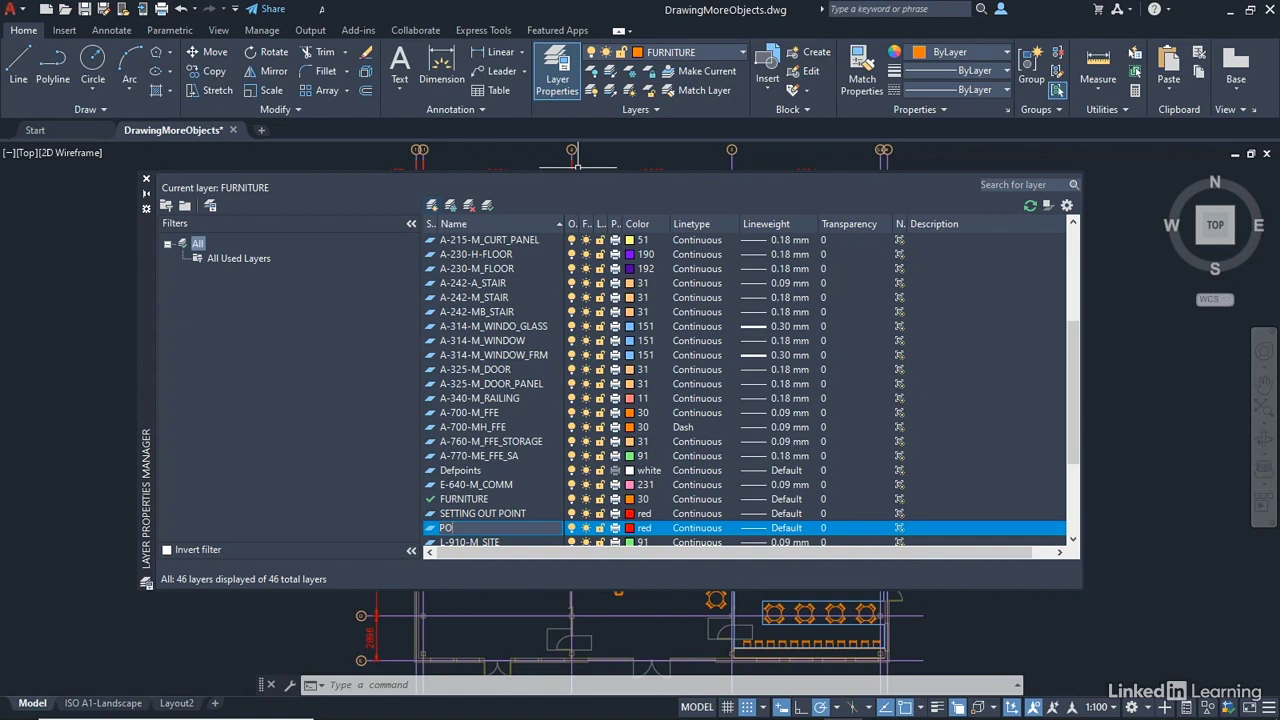
text(INTS)
key(Return)
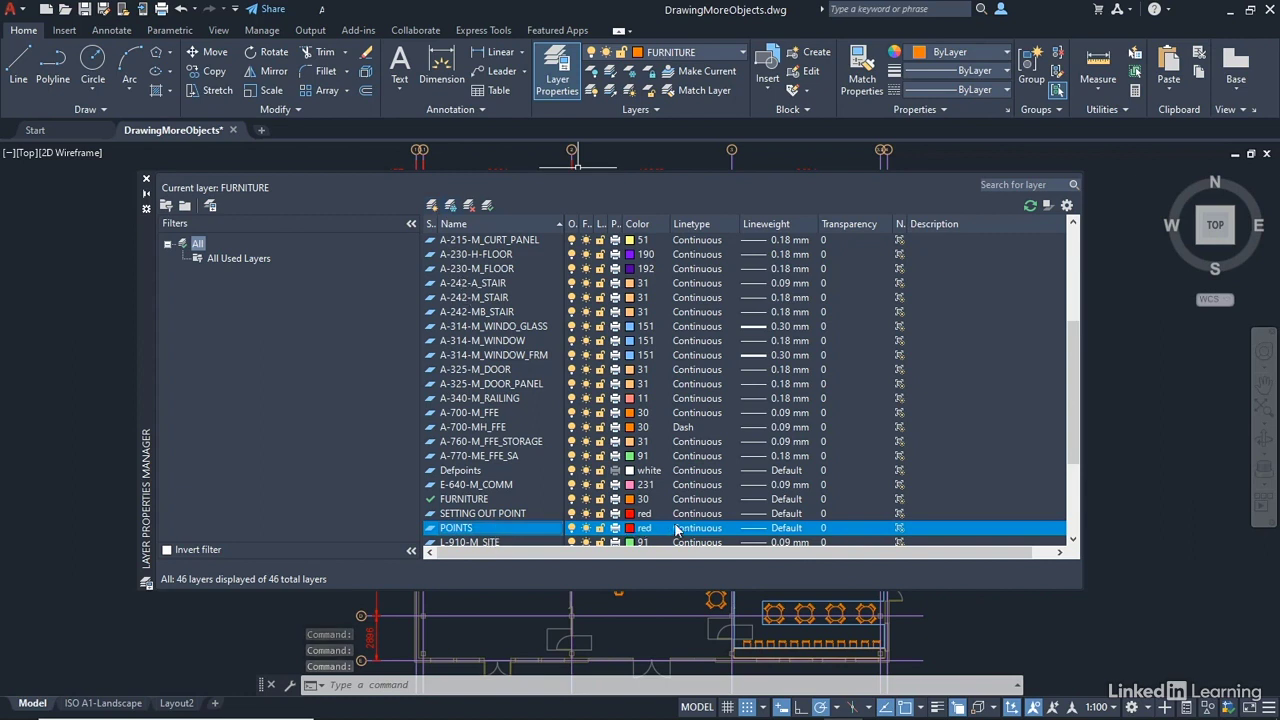
click(785, 533)
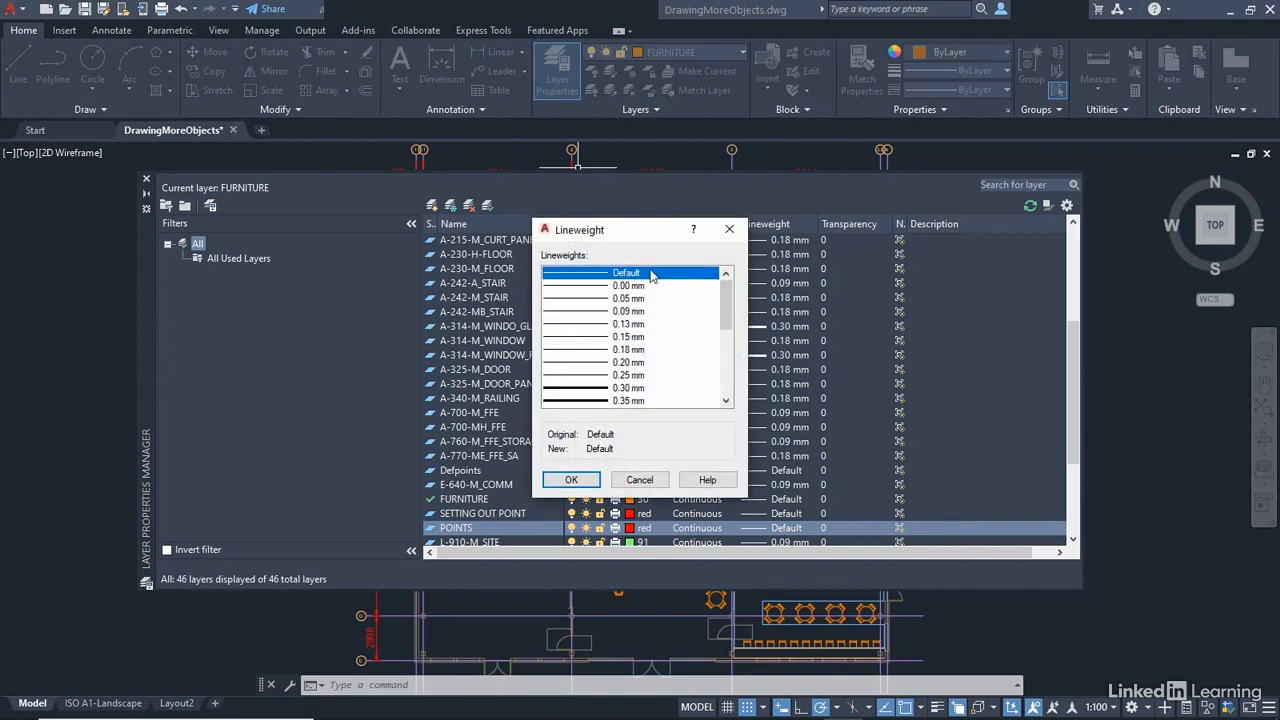
click(586, 482)
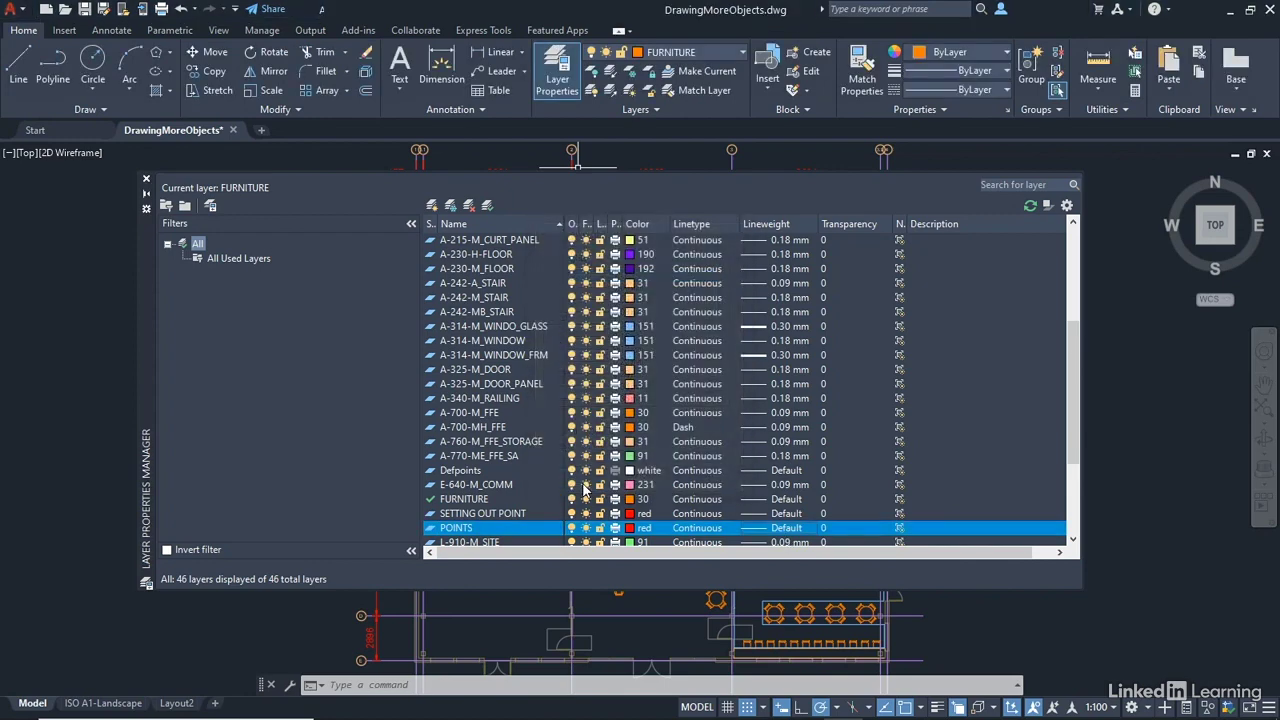
double_click(432, 529)
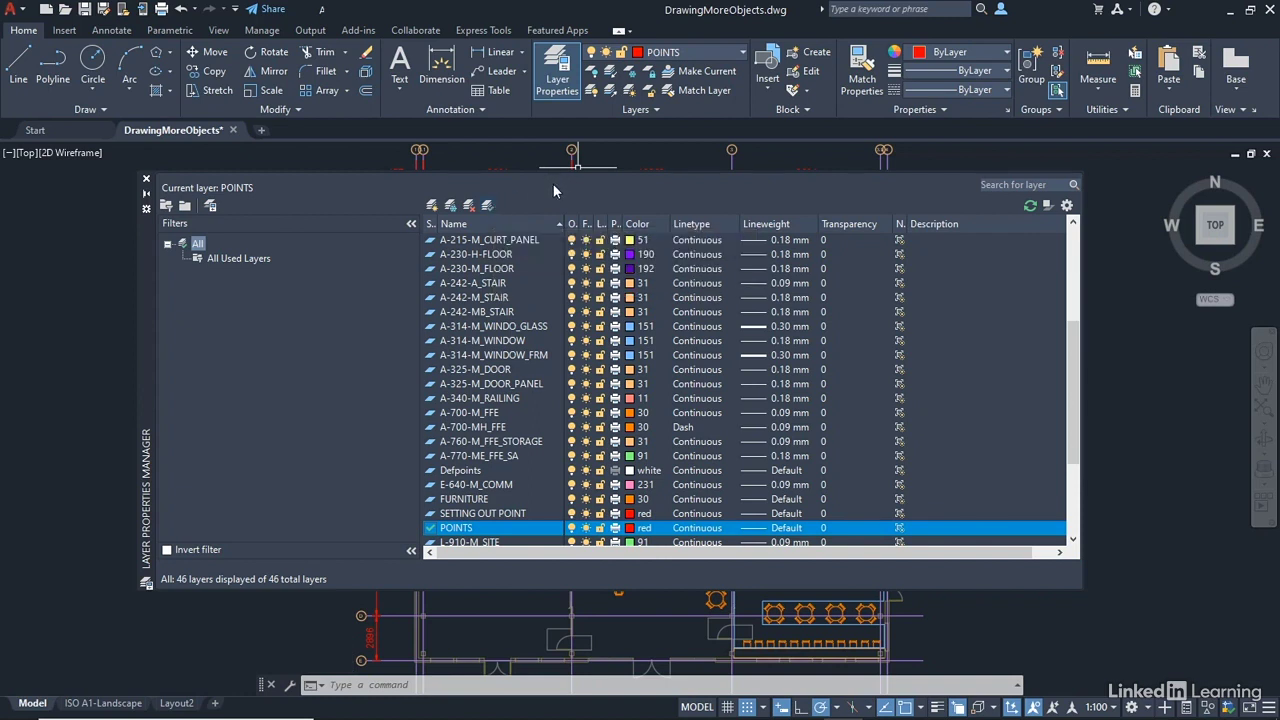
click(146, 183)
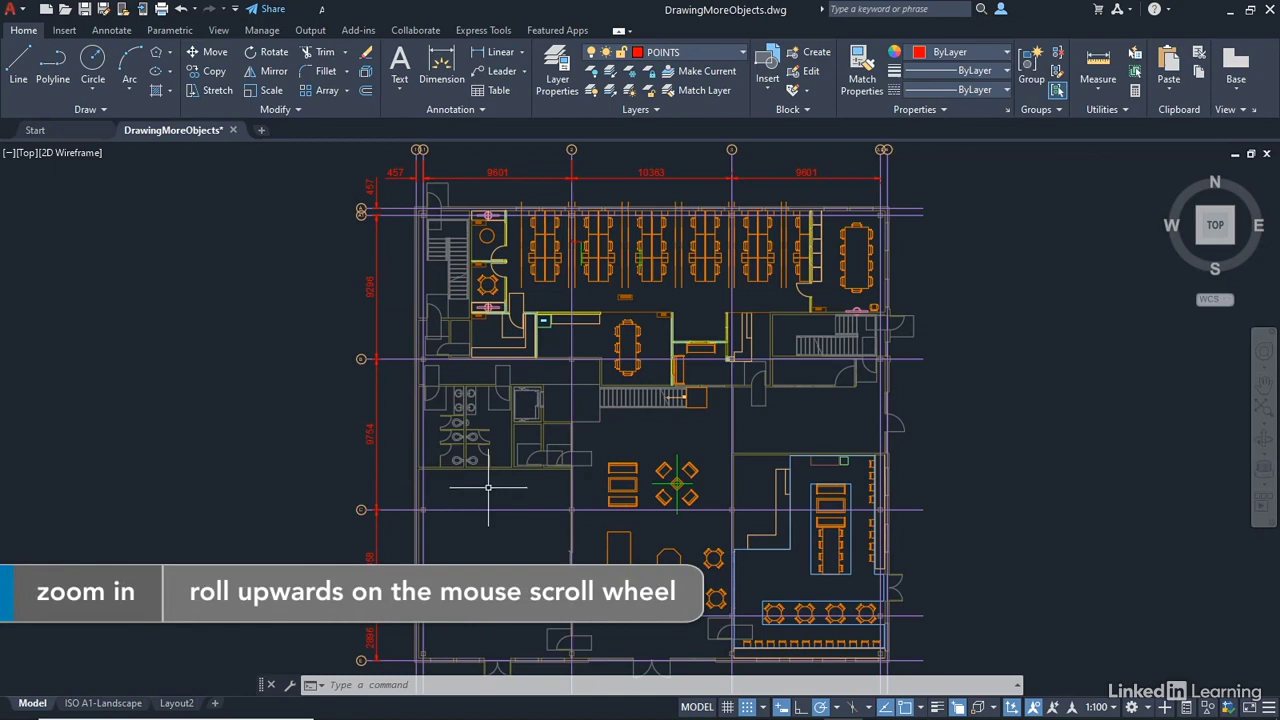
Step: Set the point style to the circle with an X through it, keeping the size at 5% relative to screen
scroll(488, 486, up, 6)
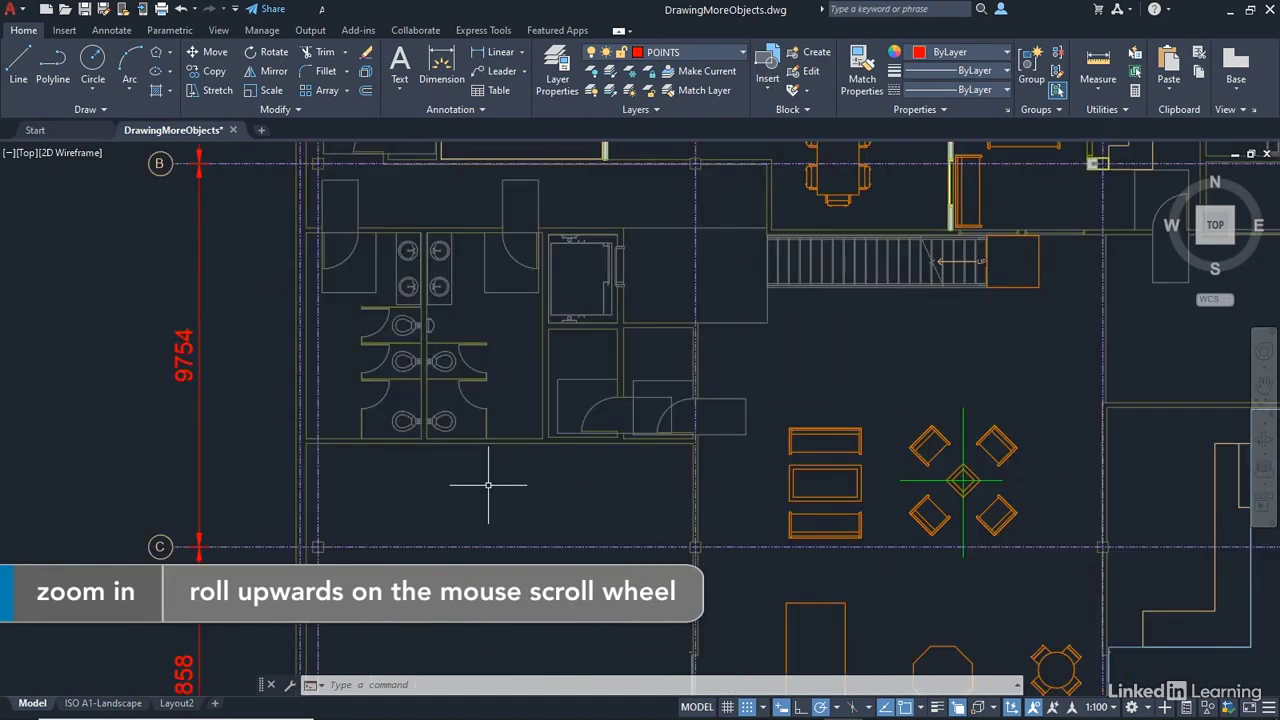
middle_drag(428, 488, 557, 407)
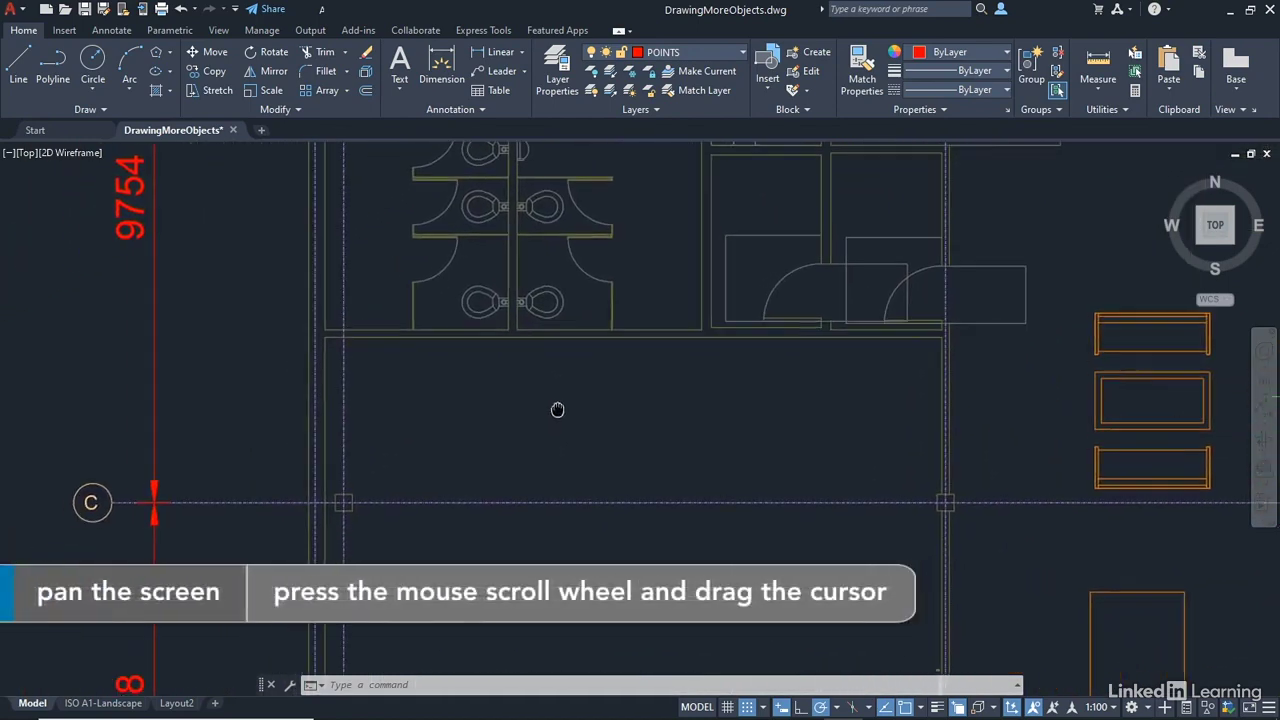
scroll(609, 357, up, 2)
middle_drag(609, 357, 557, 380)
click(120, 323)
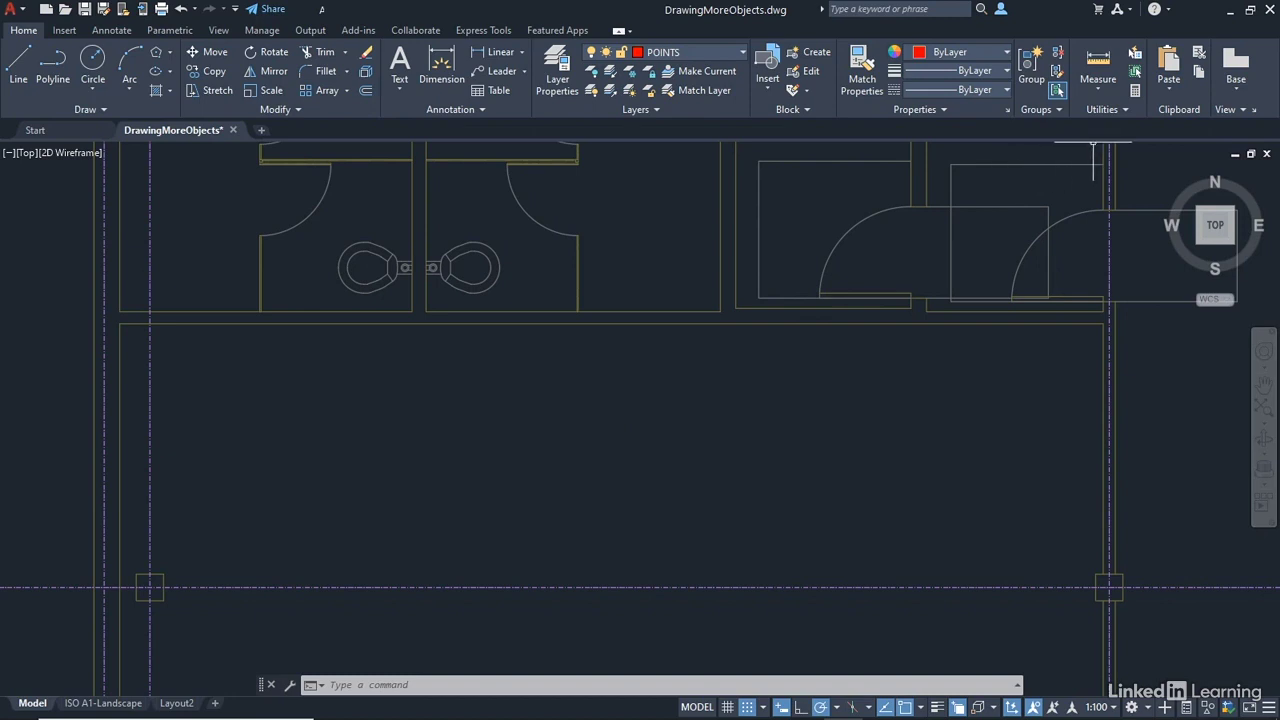
click(1123, 110)
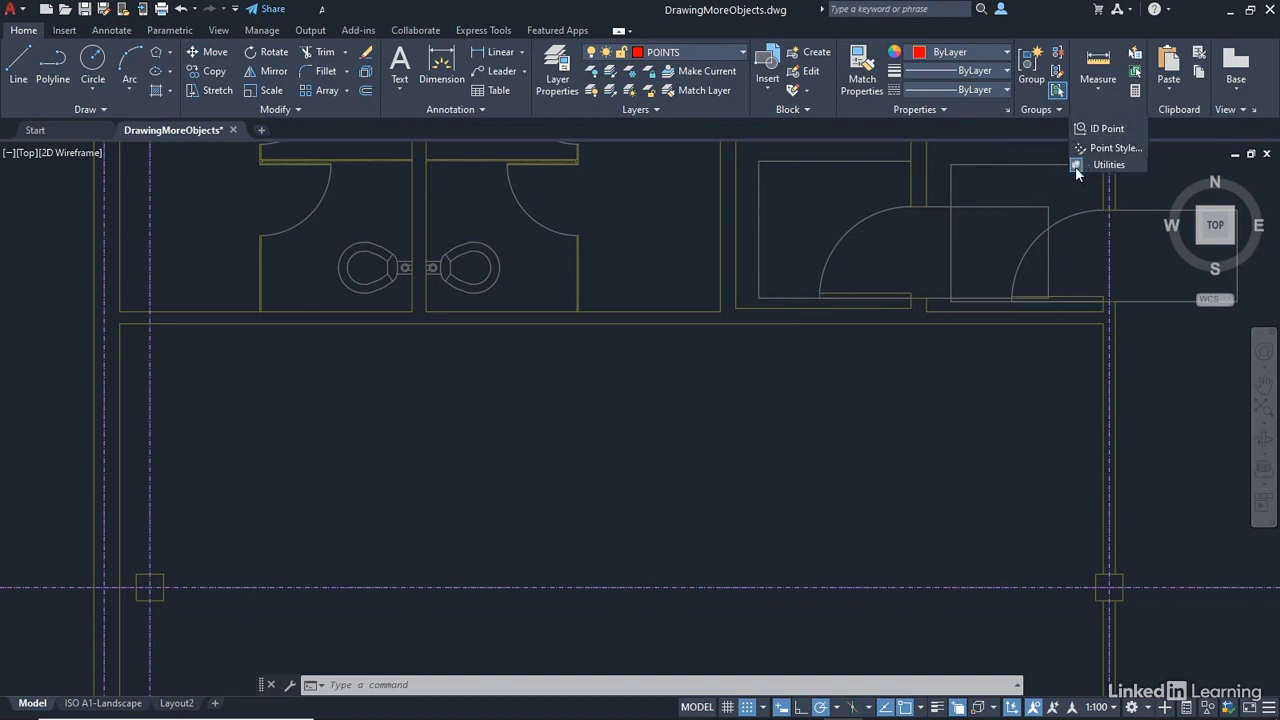
click(1076, 165)
click(1126, 147)
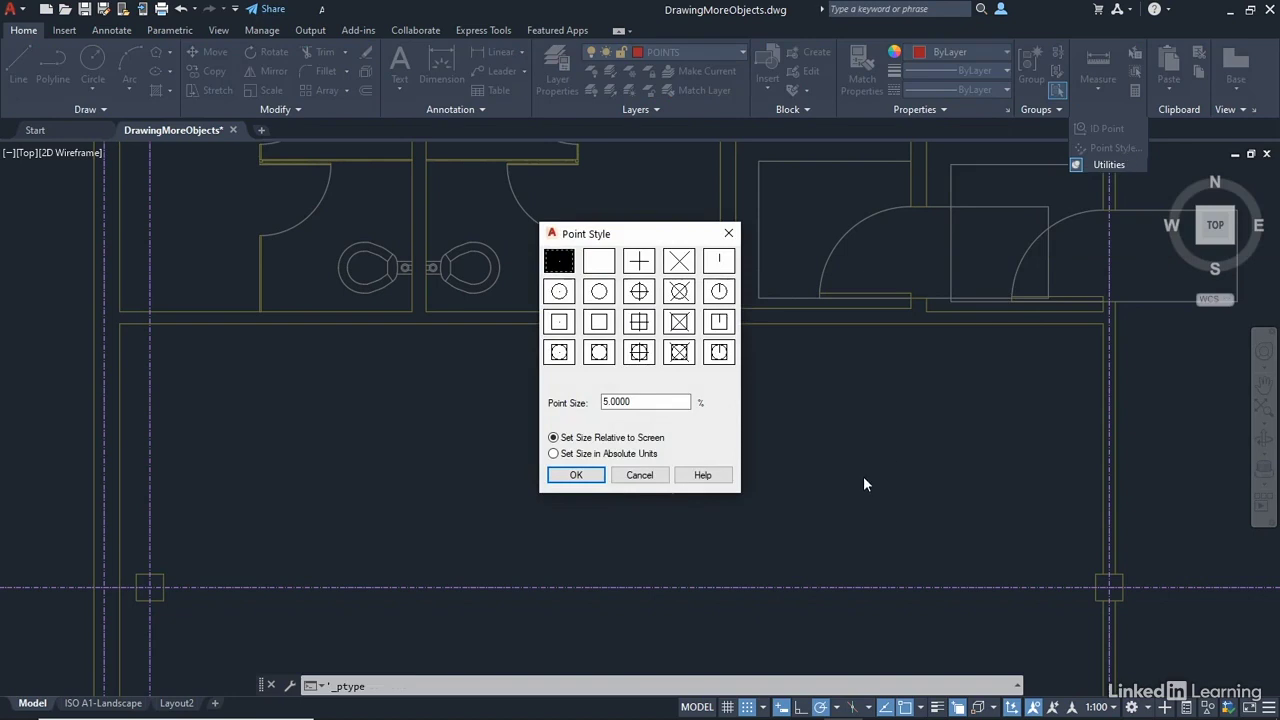
click(679, 291)
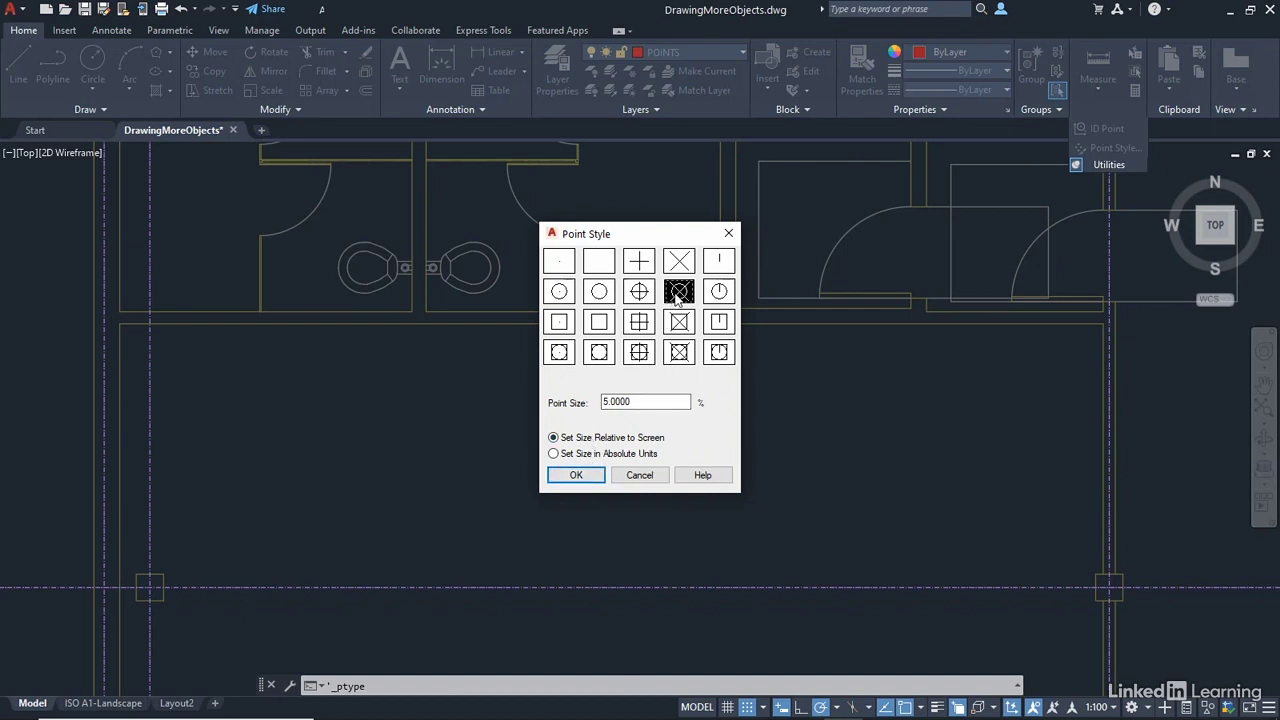
click(577, 475)
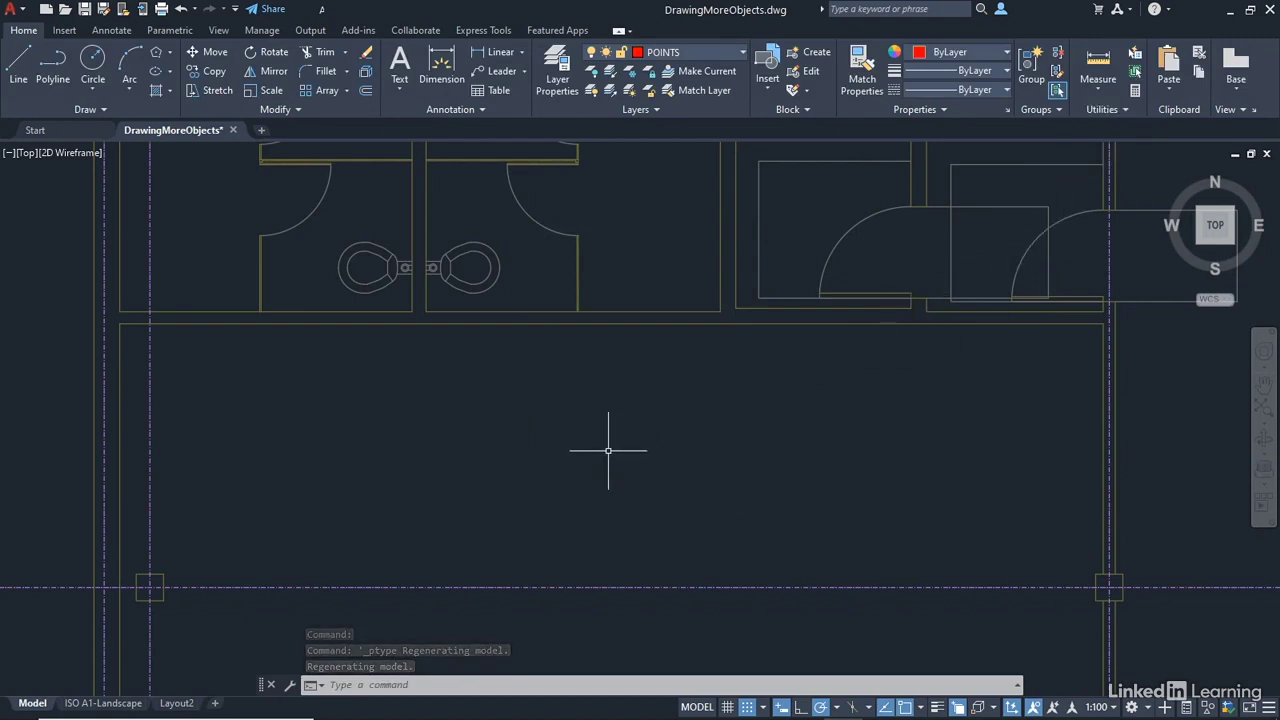
Step: Divide the upper inner wall line of the empty room below the toilets into 5 equal segments with point markers
click(104, 110)
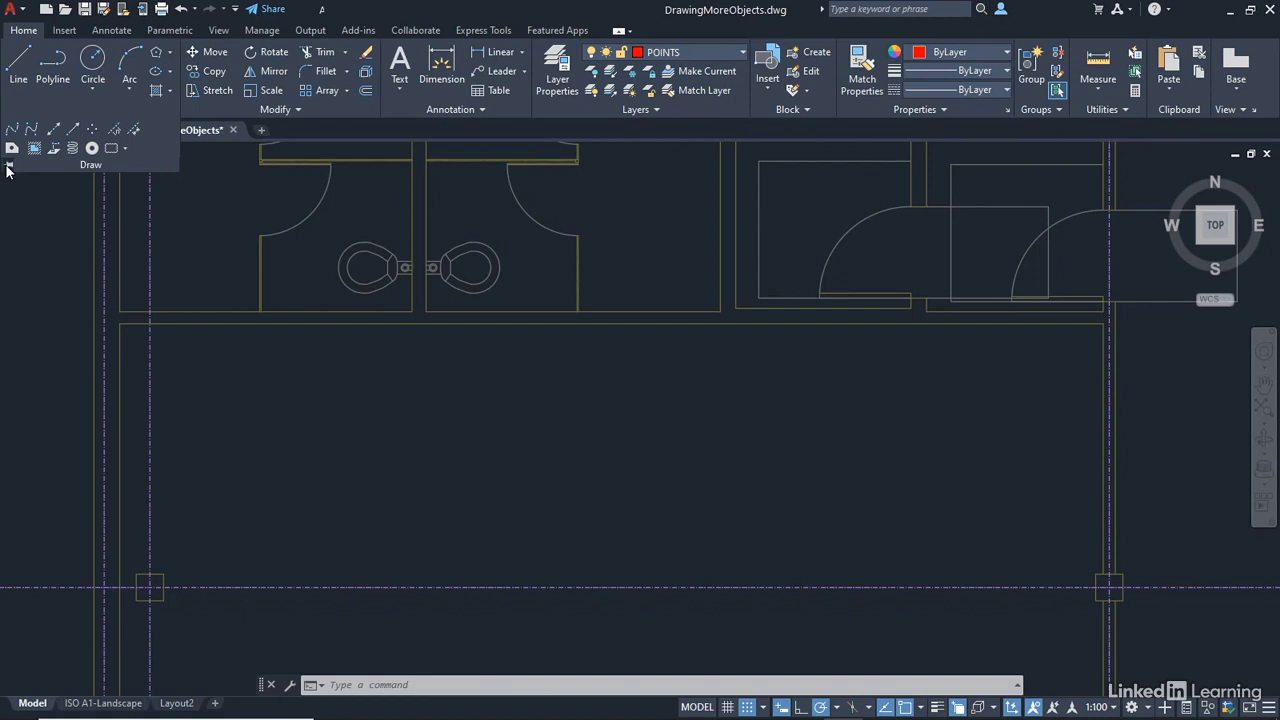
click(8, 166)
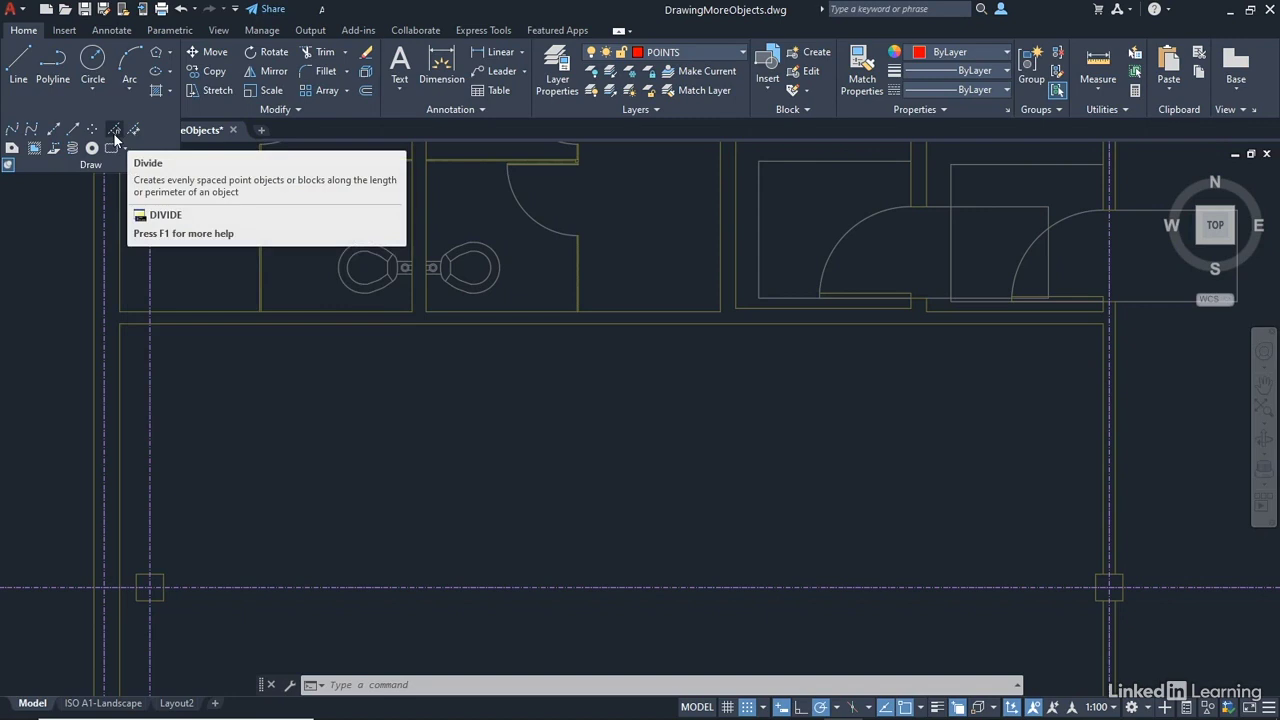
click(114, 131)
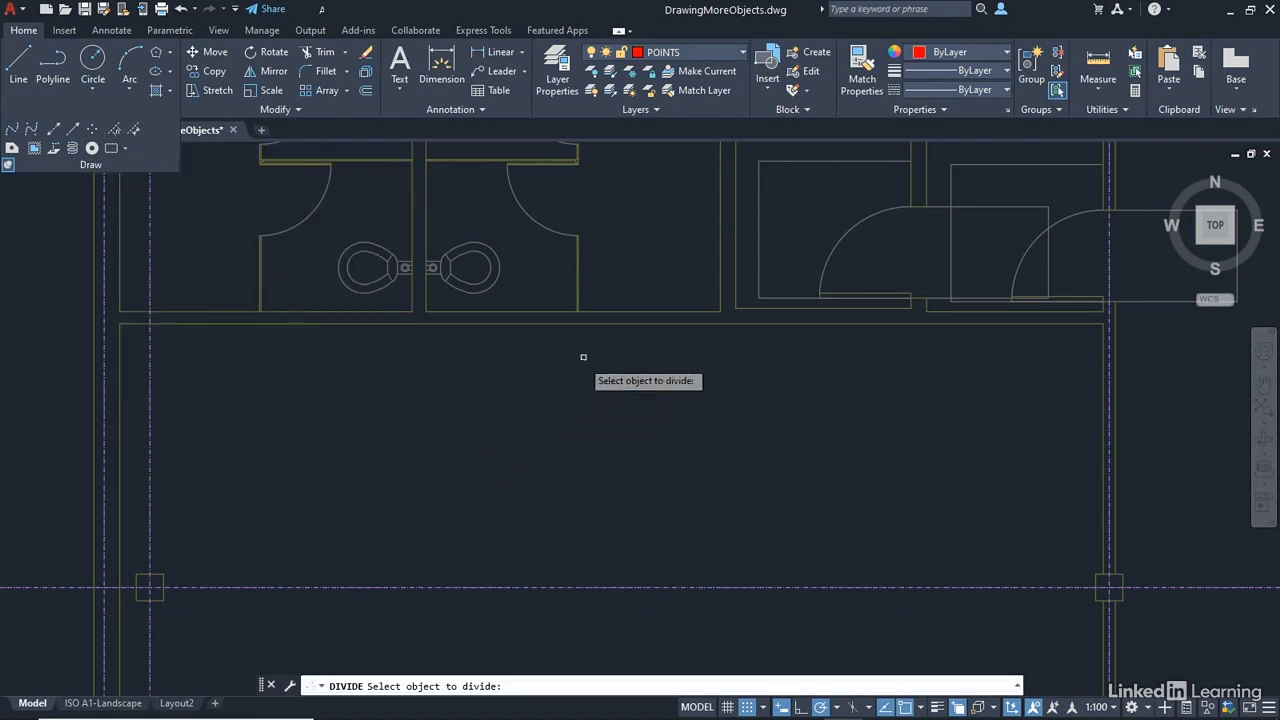
click(628, 324)
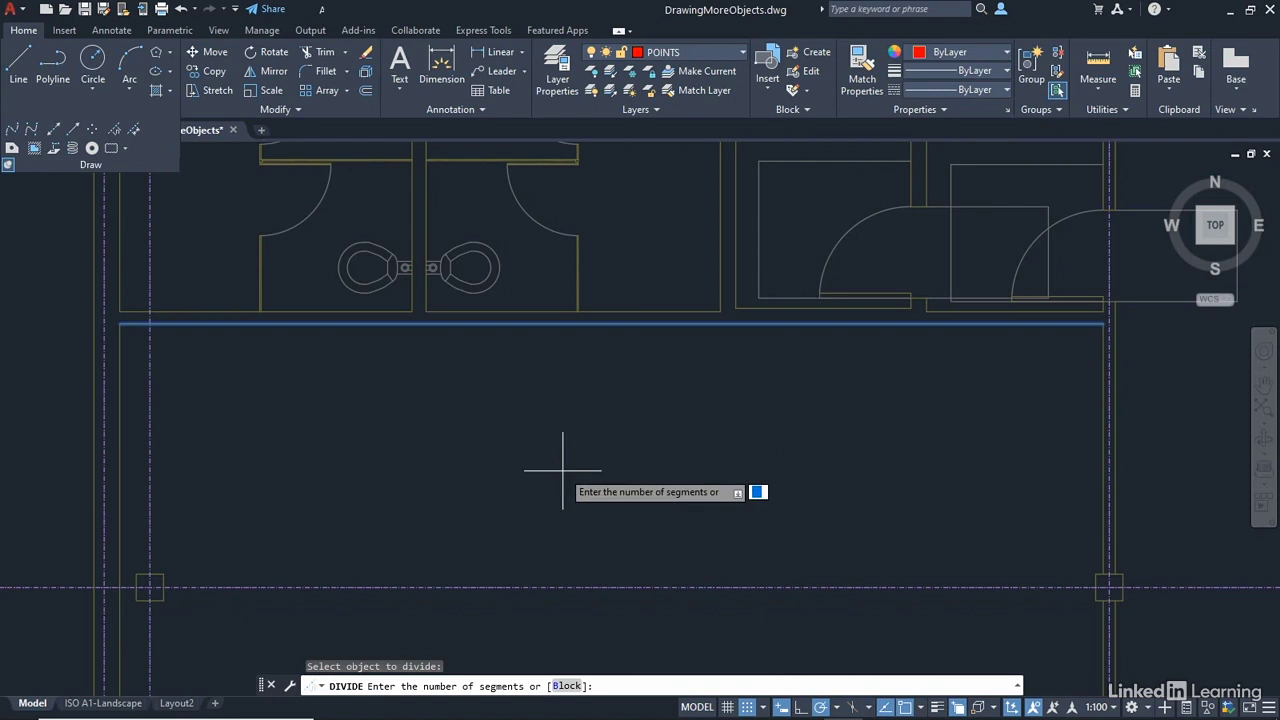
text(5)
key(Return)
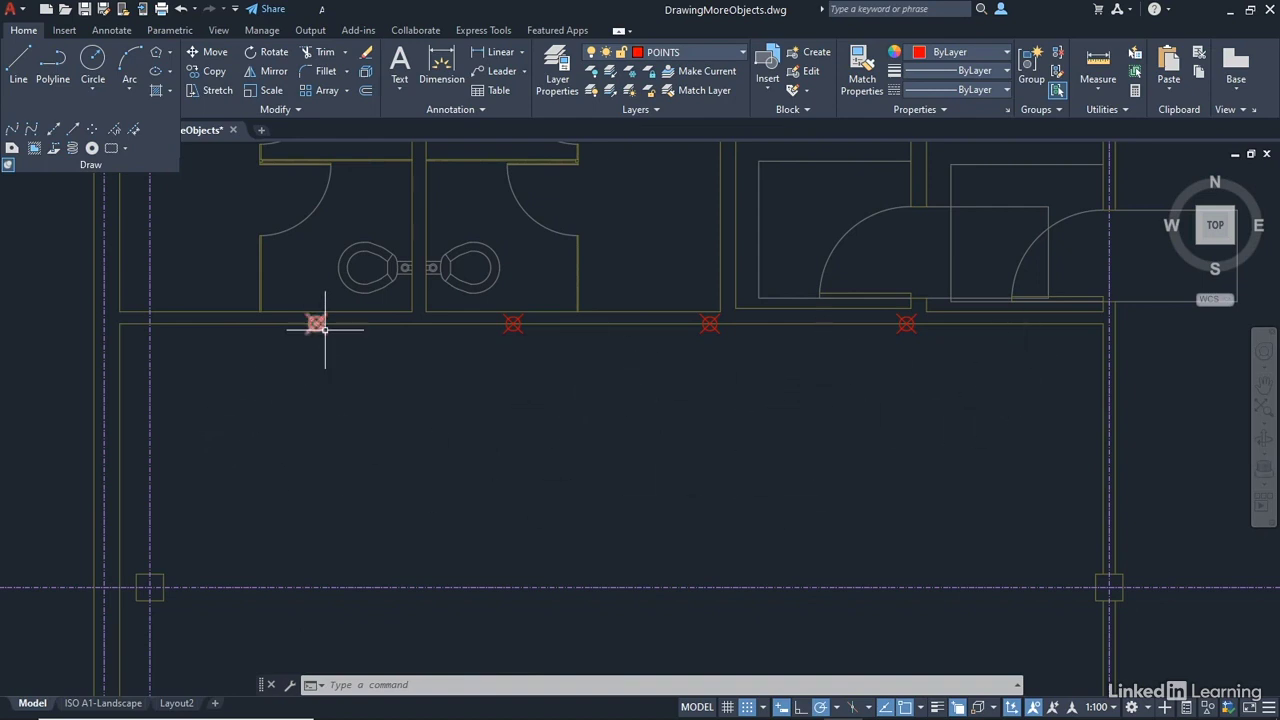
Step: Draw a 2500 line straight down from the leftmost division point on the wall line, starting at its Node snap
mouse_move(325, 328)
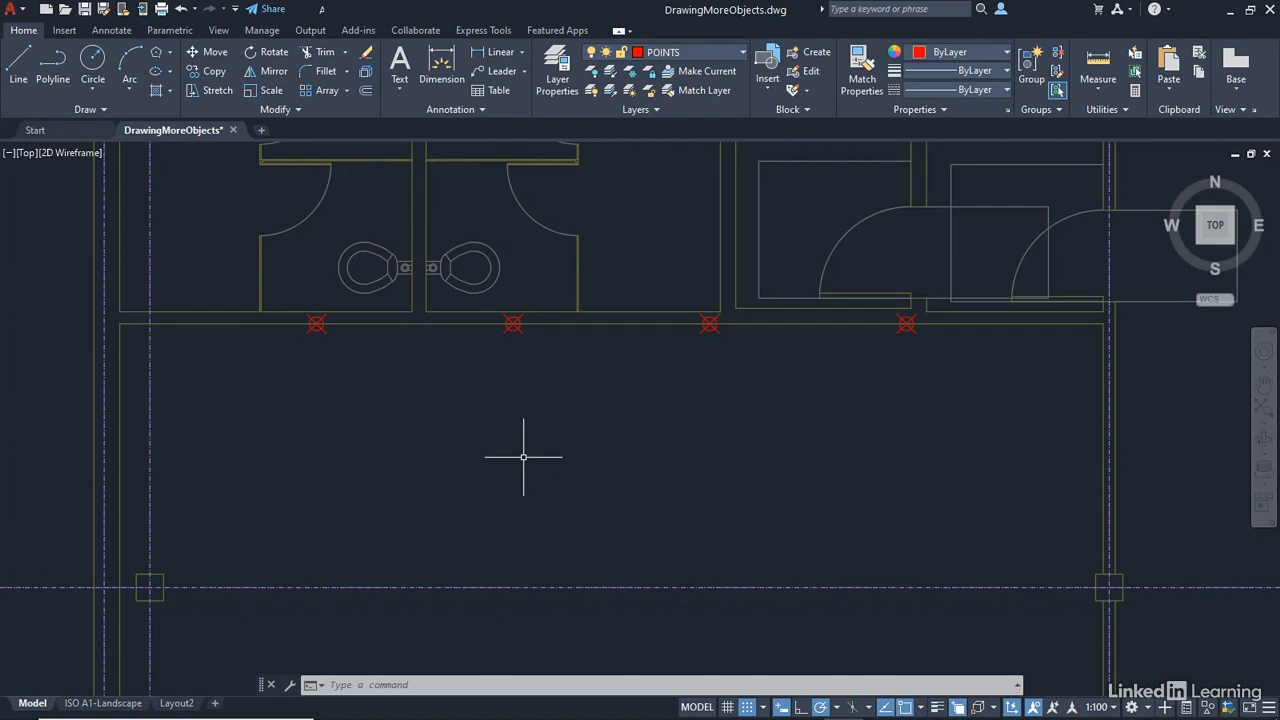
click(18, 64)
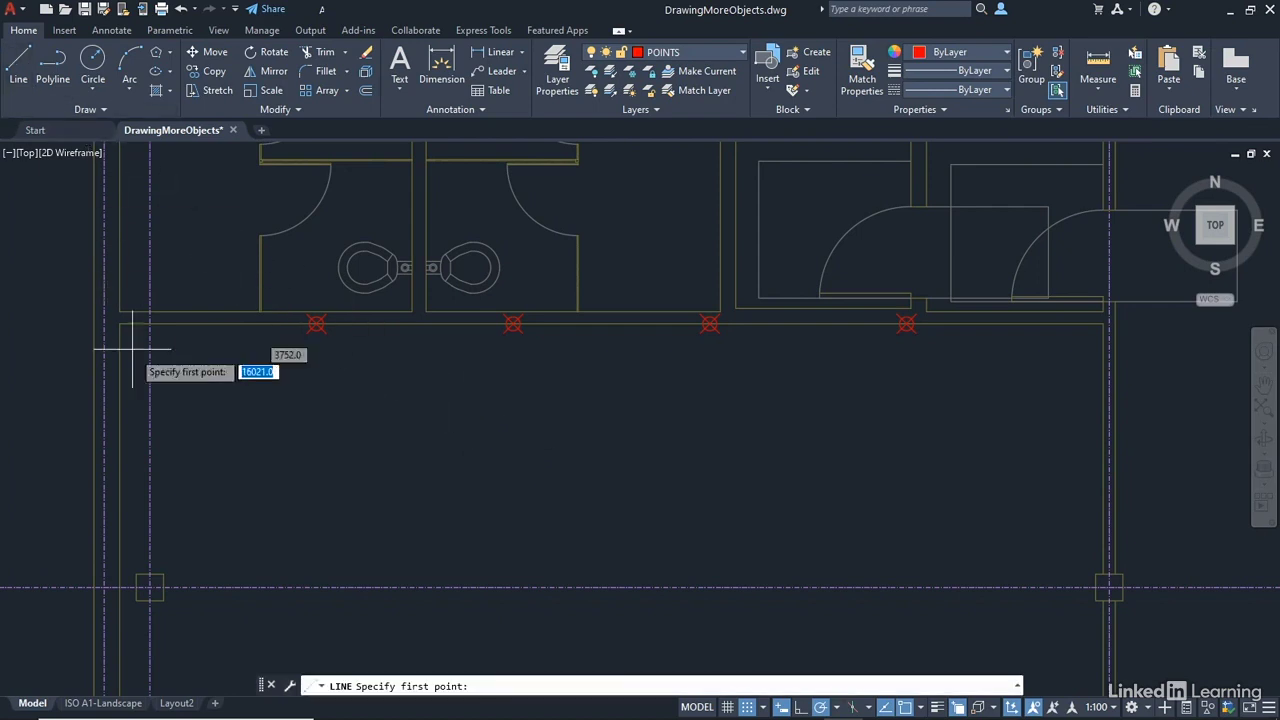
shift+right_click(321, 353)
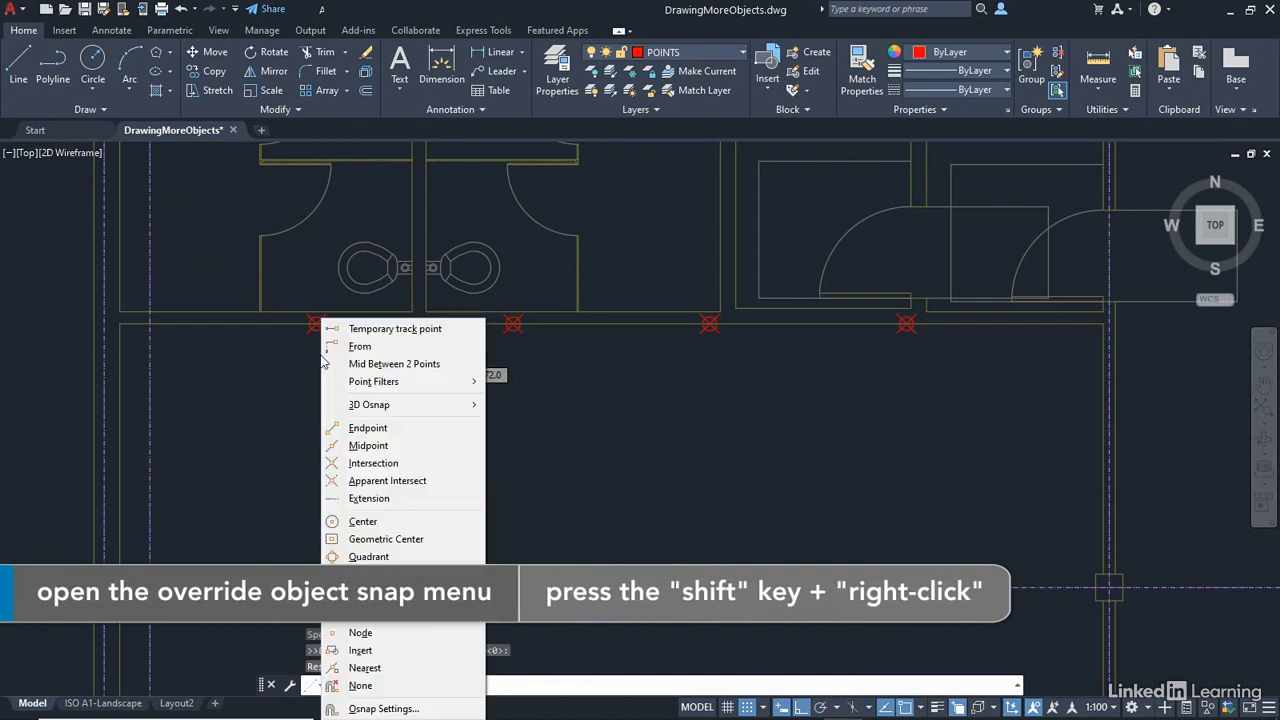
click(358, 634)
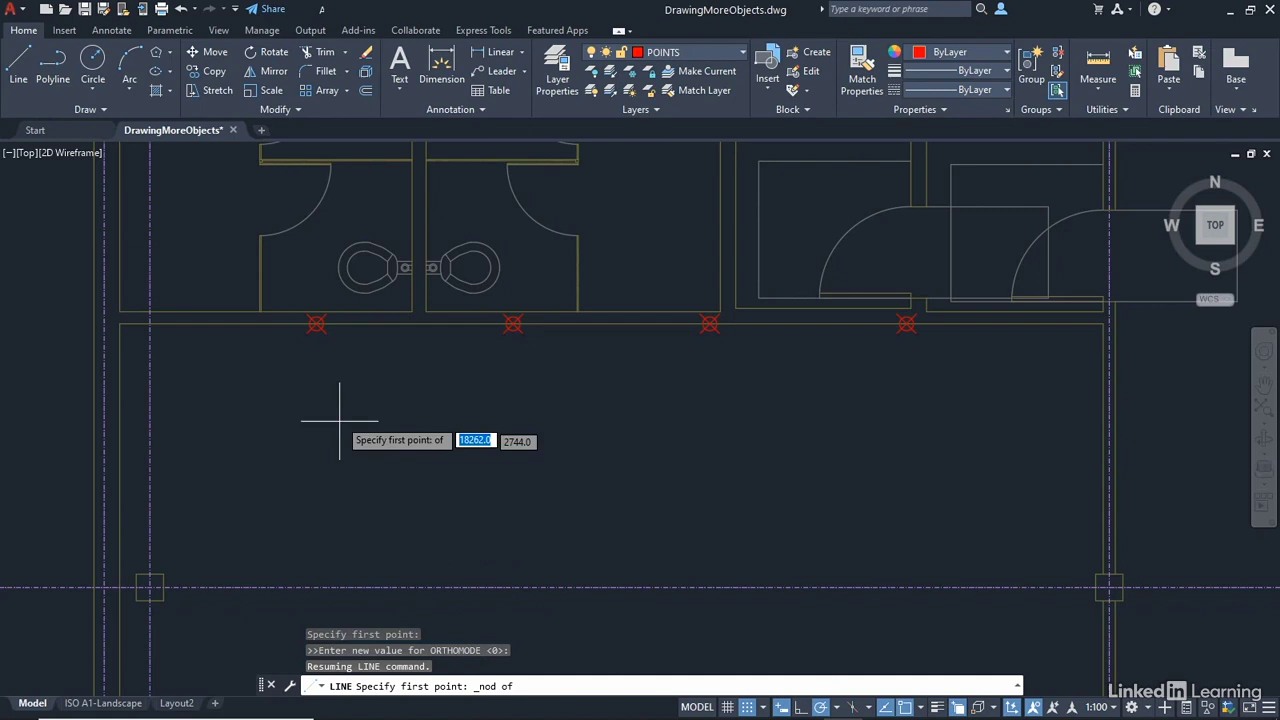
click(316, 325)
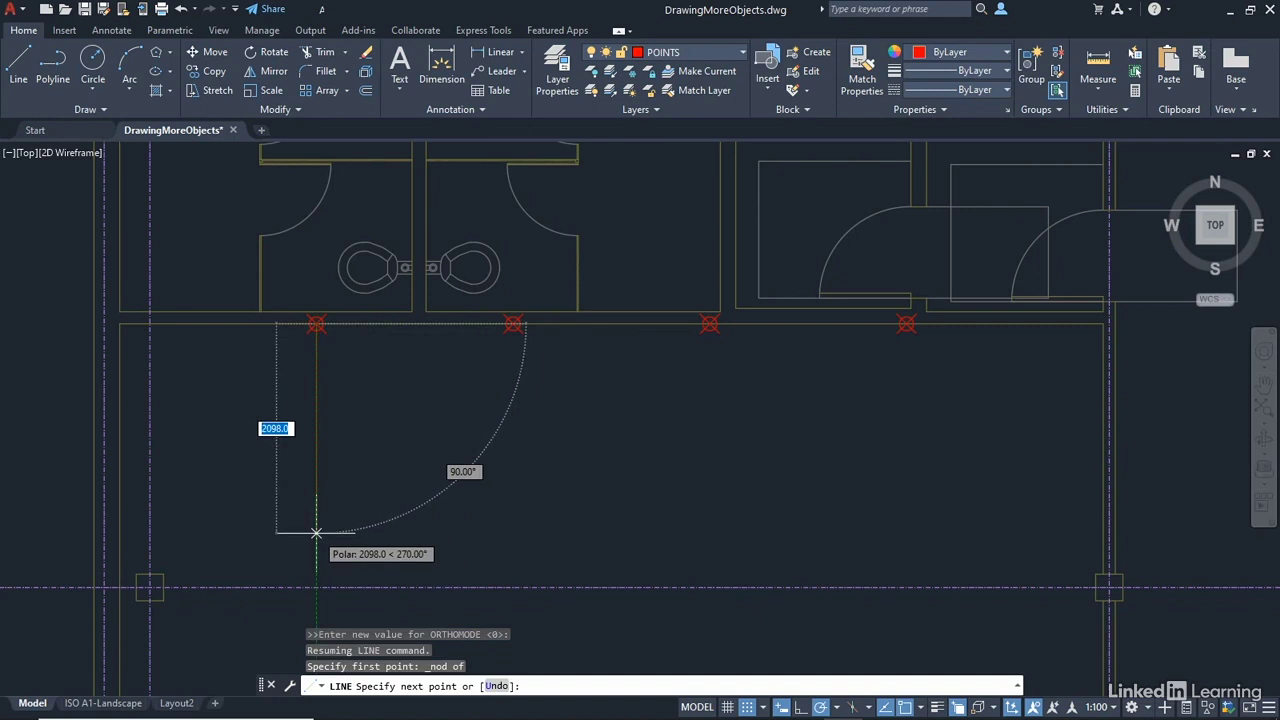
text(2500)
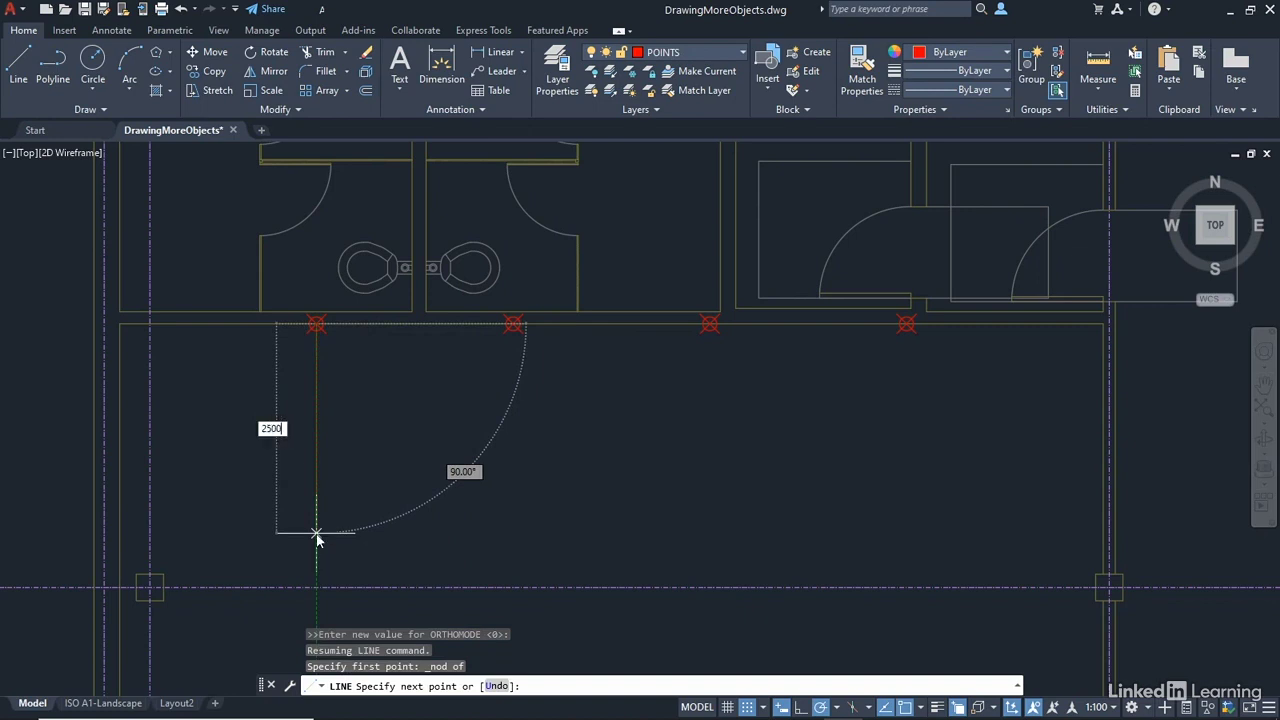
key(Return)
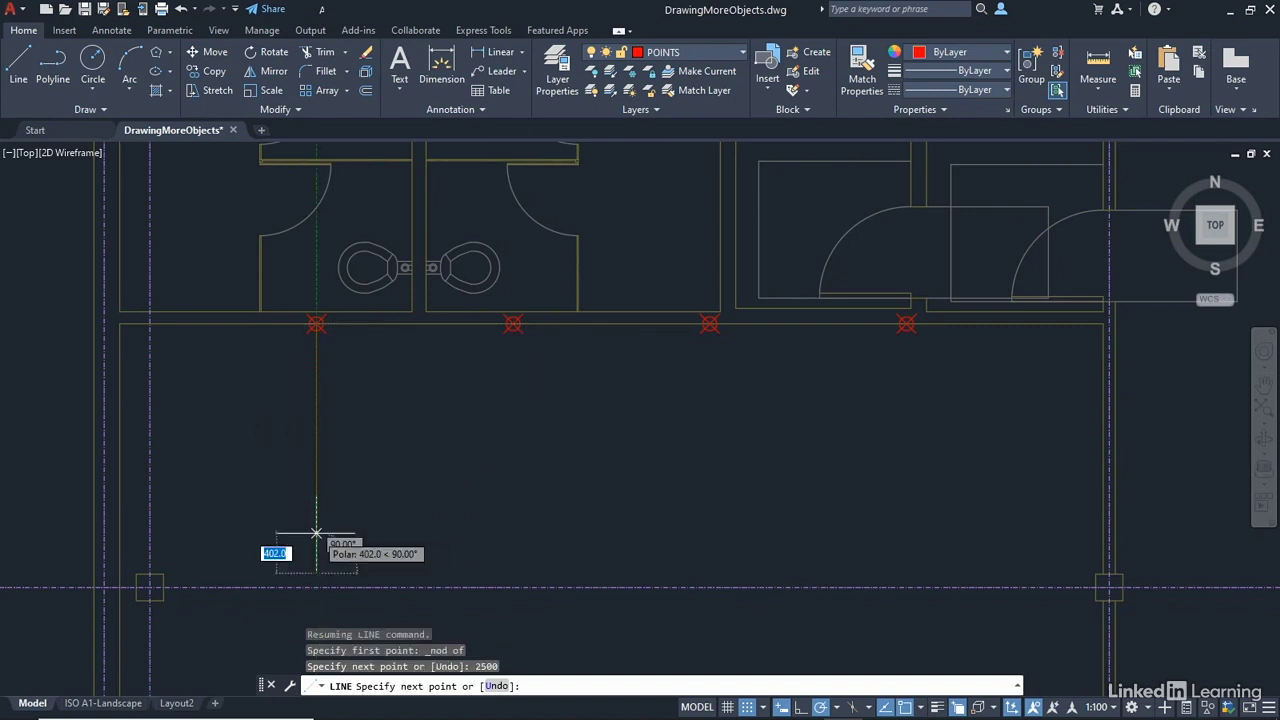
key(Return)
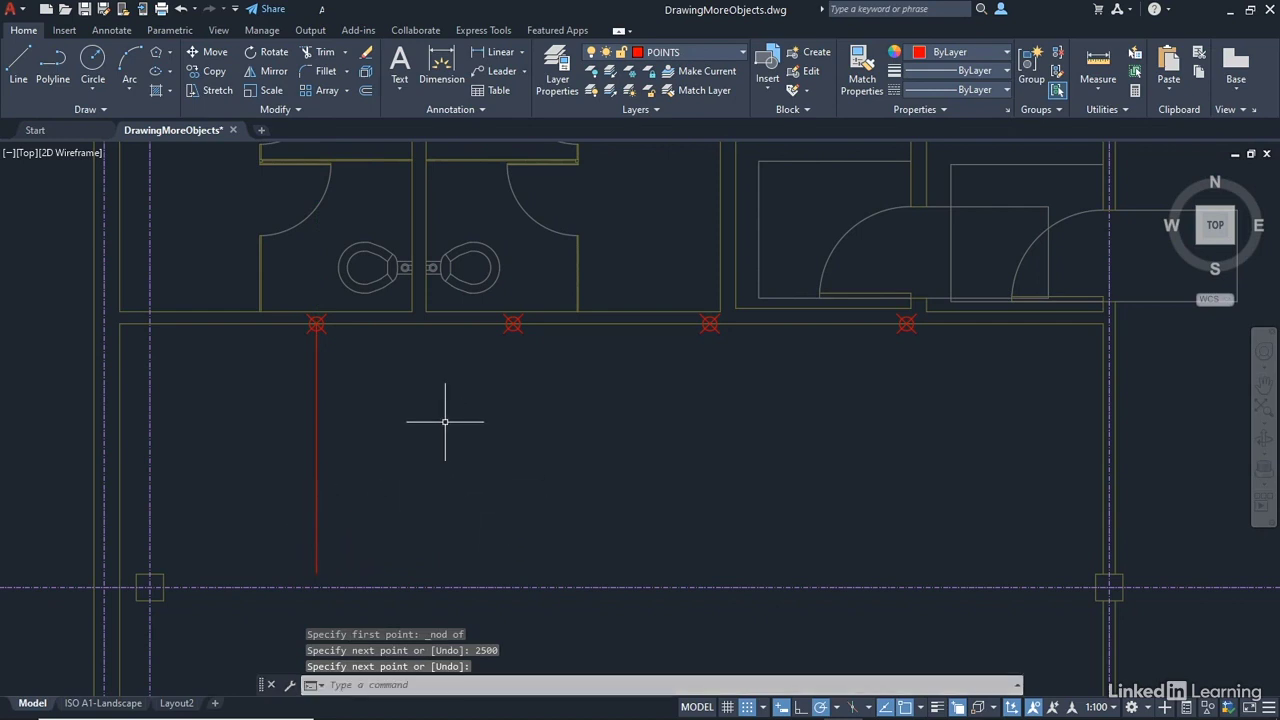
Step: Match the properties of the divided wall line onto the new vertical line below the leftmost point
click(858, 88)
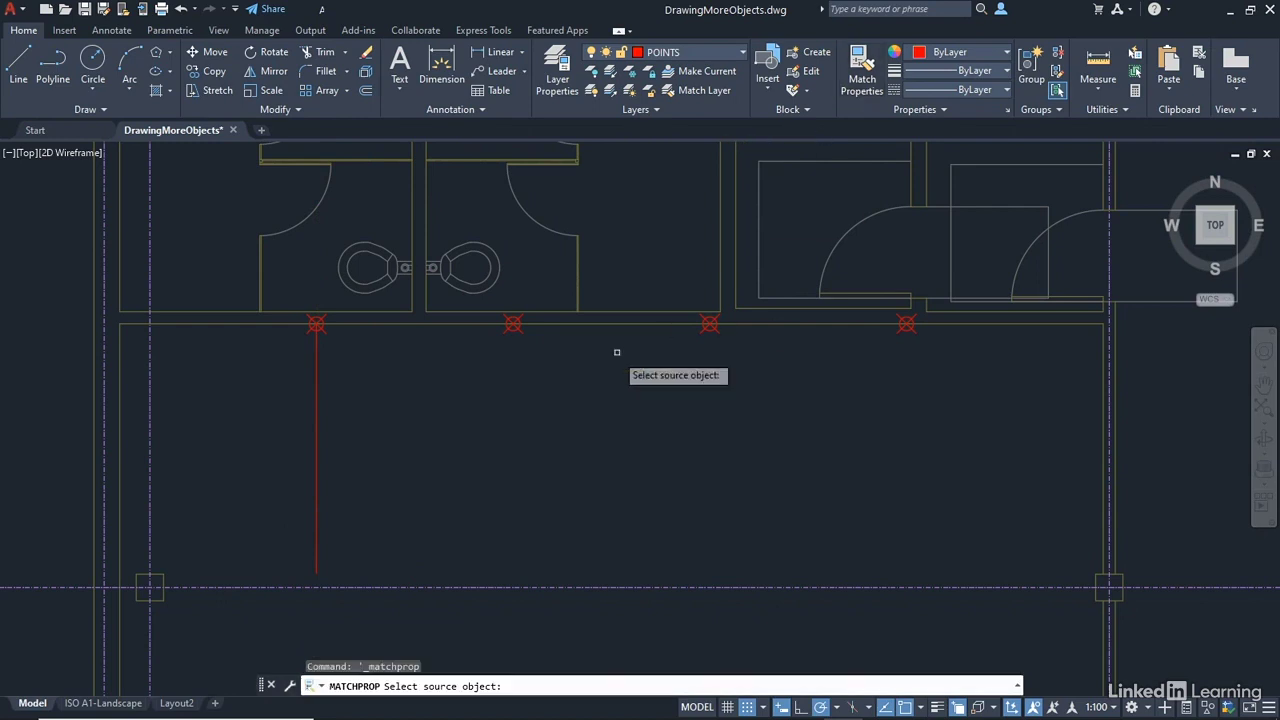
click(383, 324)
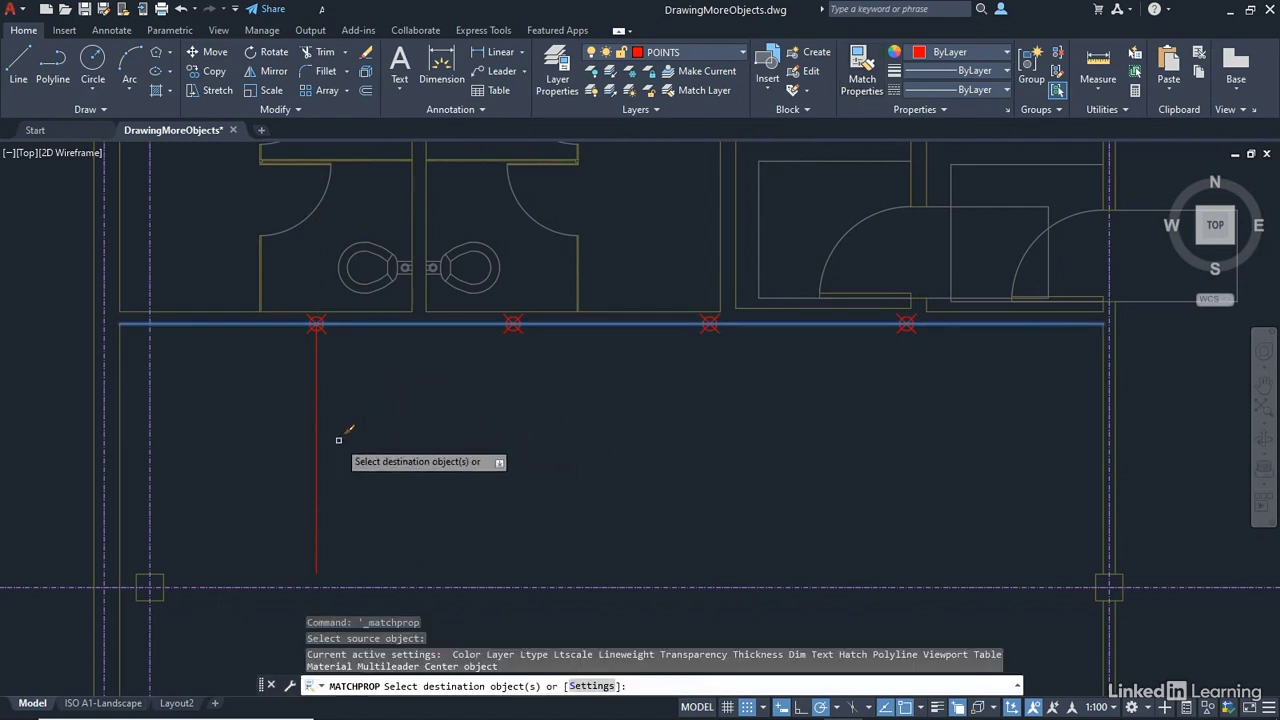
click(318, 466)
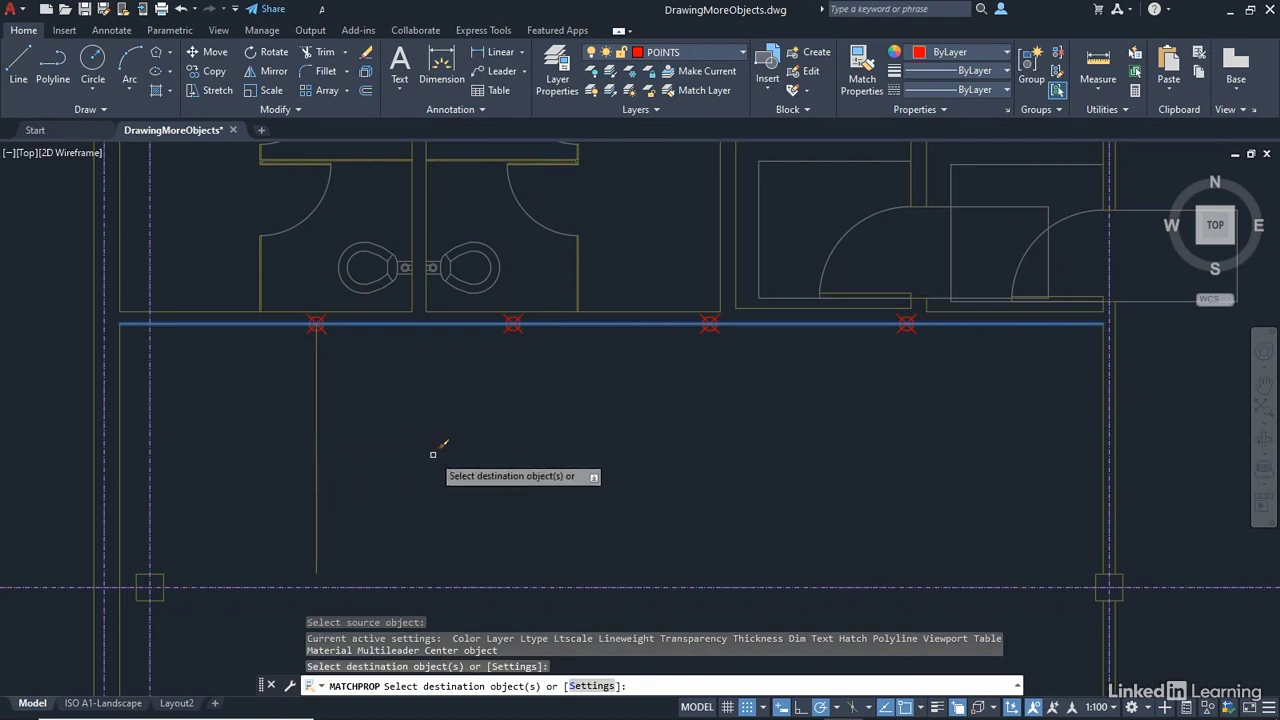
key(Return)
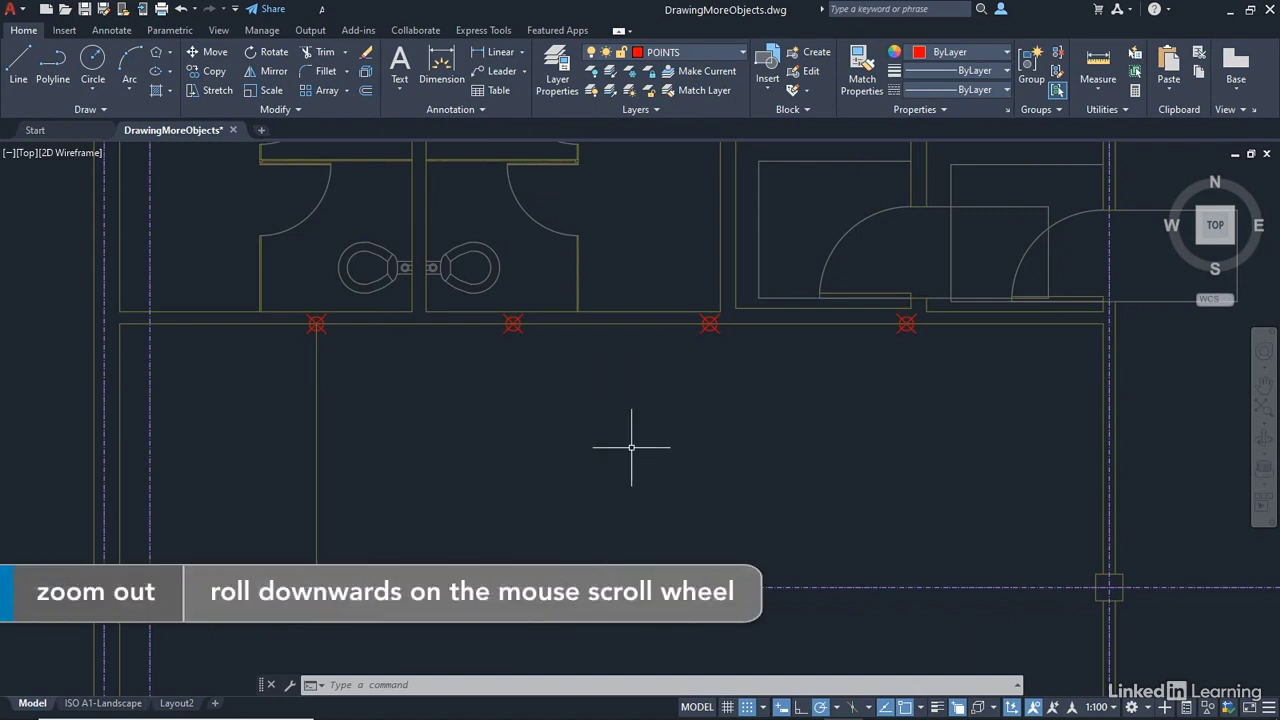
Step: Place a donut with inside diameter 125 and outside diameter 250 on the building's lower-left outer wall corner near grid line E
scroll(507, 434, down, 6)
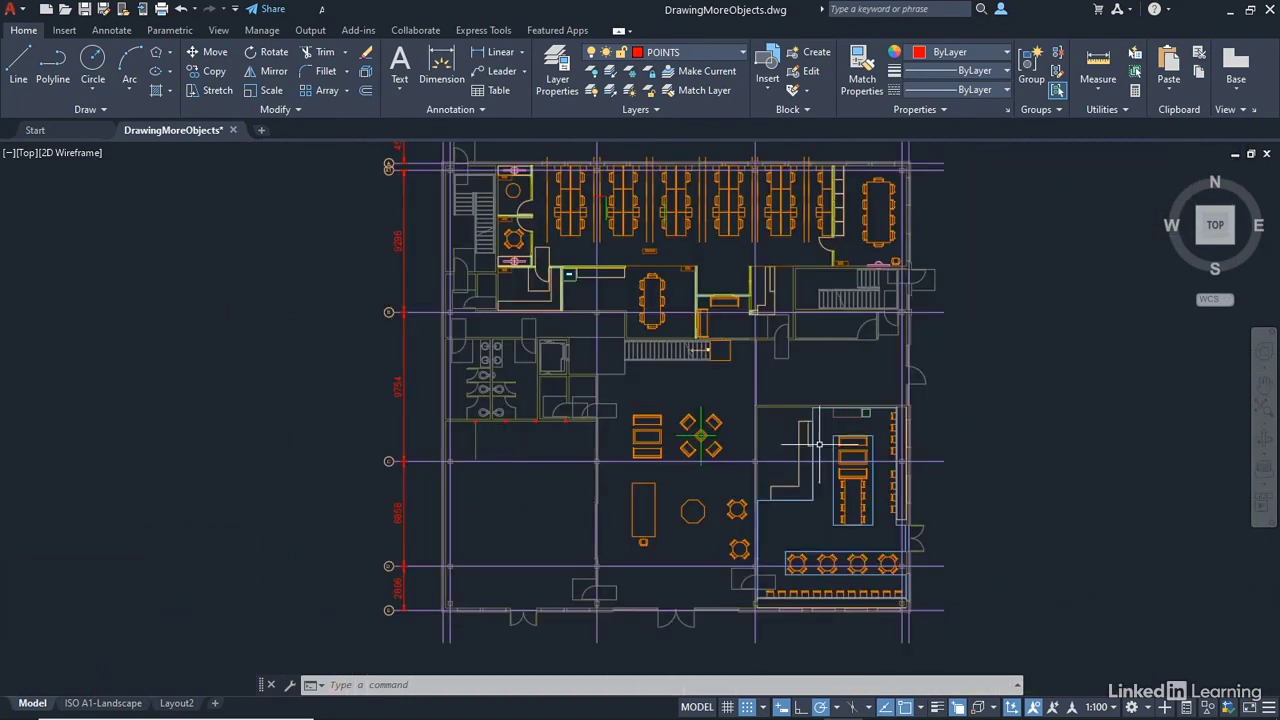
middle_click(1024, 350)
middle_click(1024, 350)
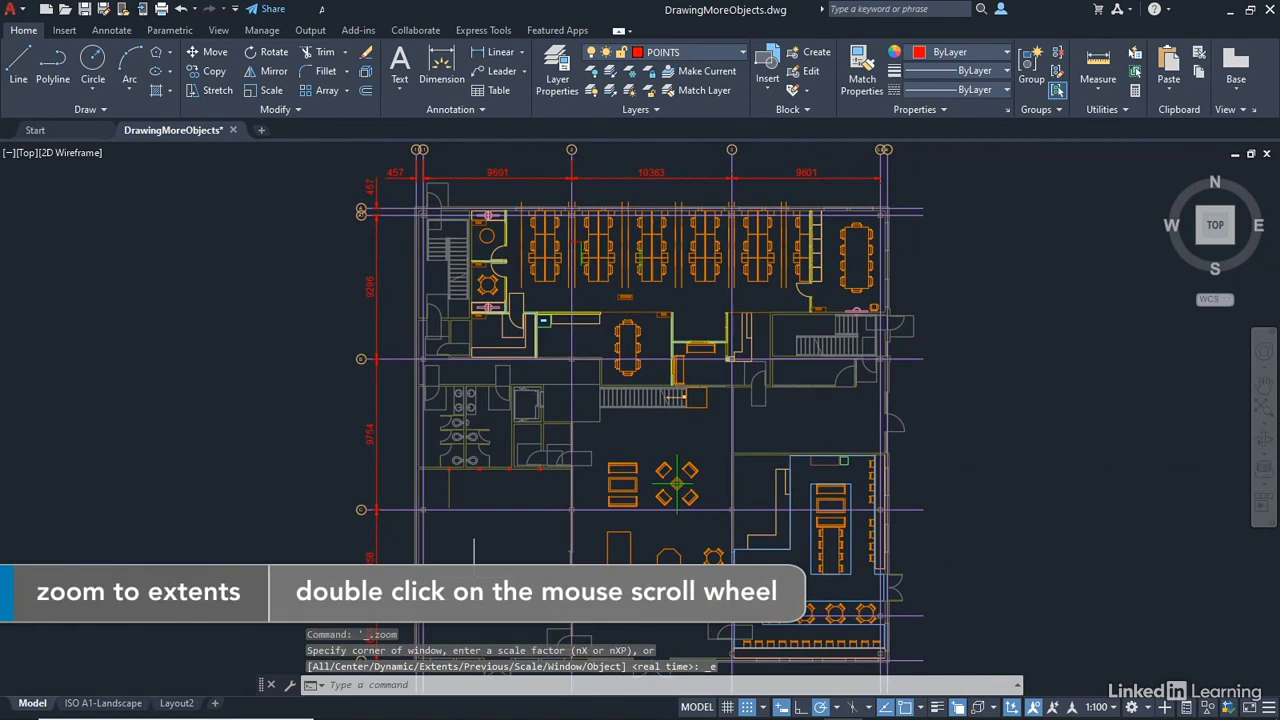
middle_drag(475, 577, 724, 392)
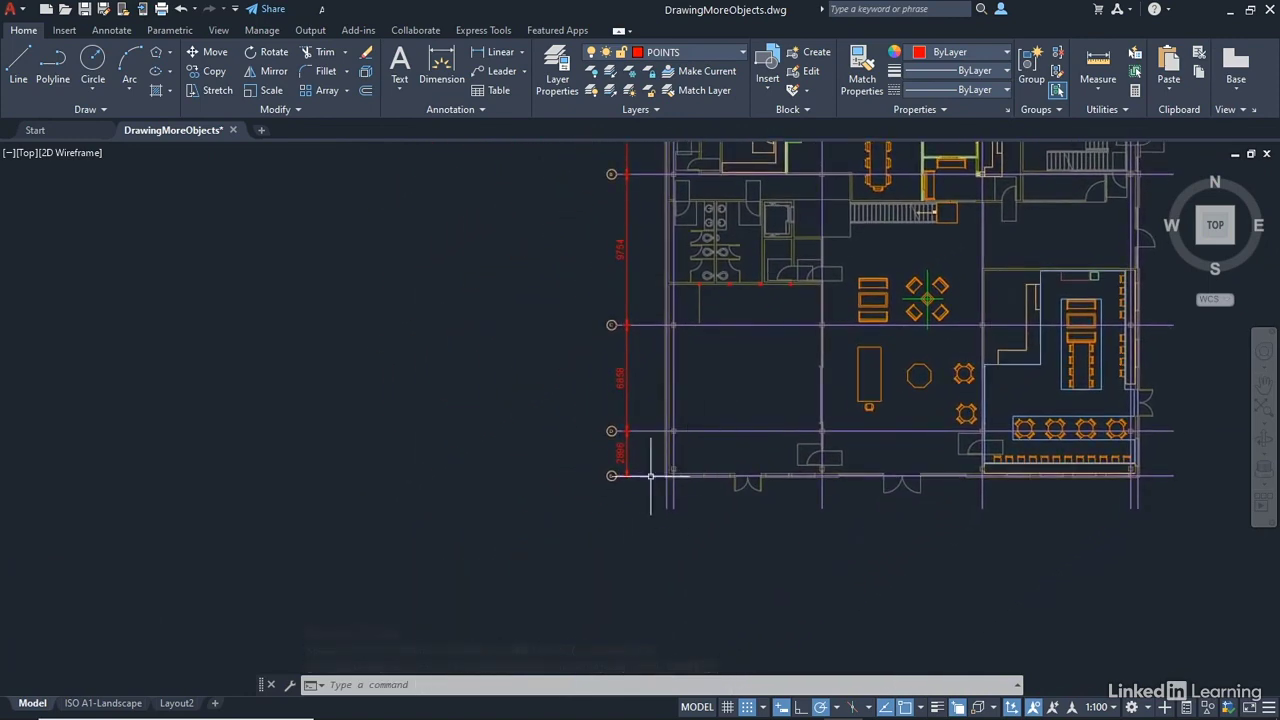
scroll(670, 477, up, 10)
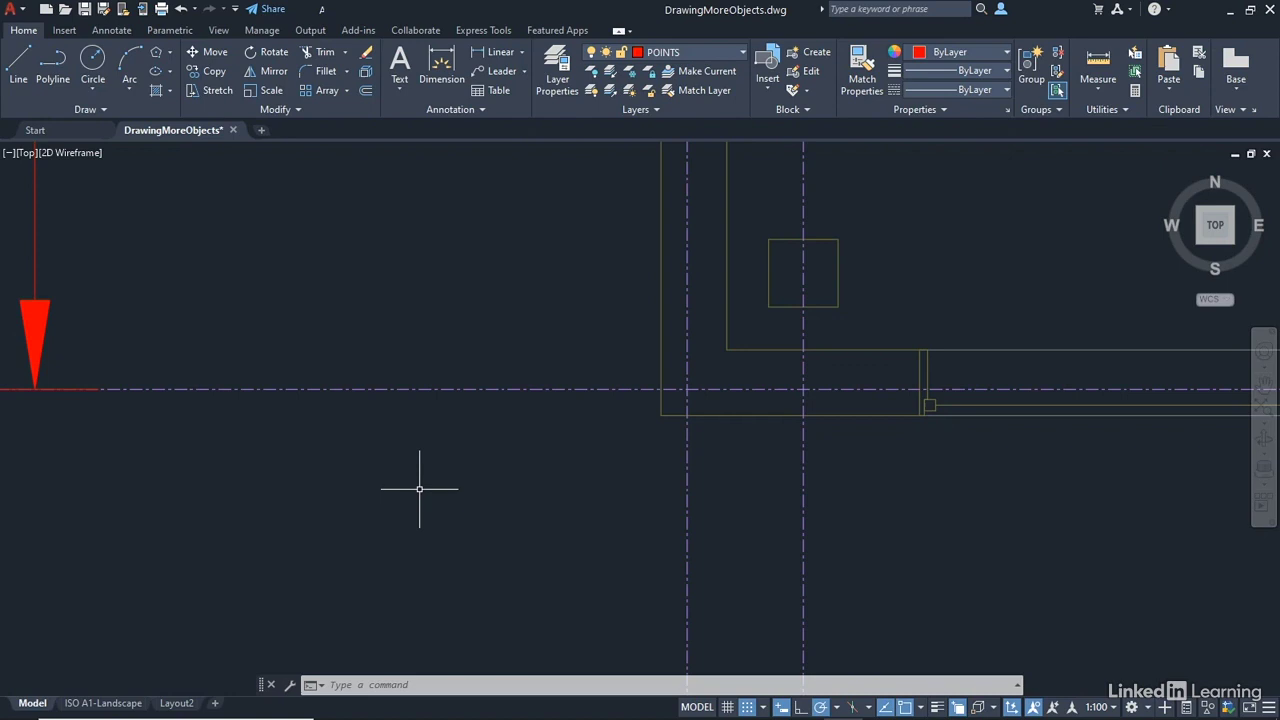
click(101, 110)
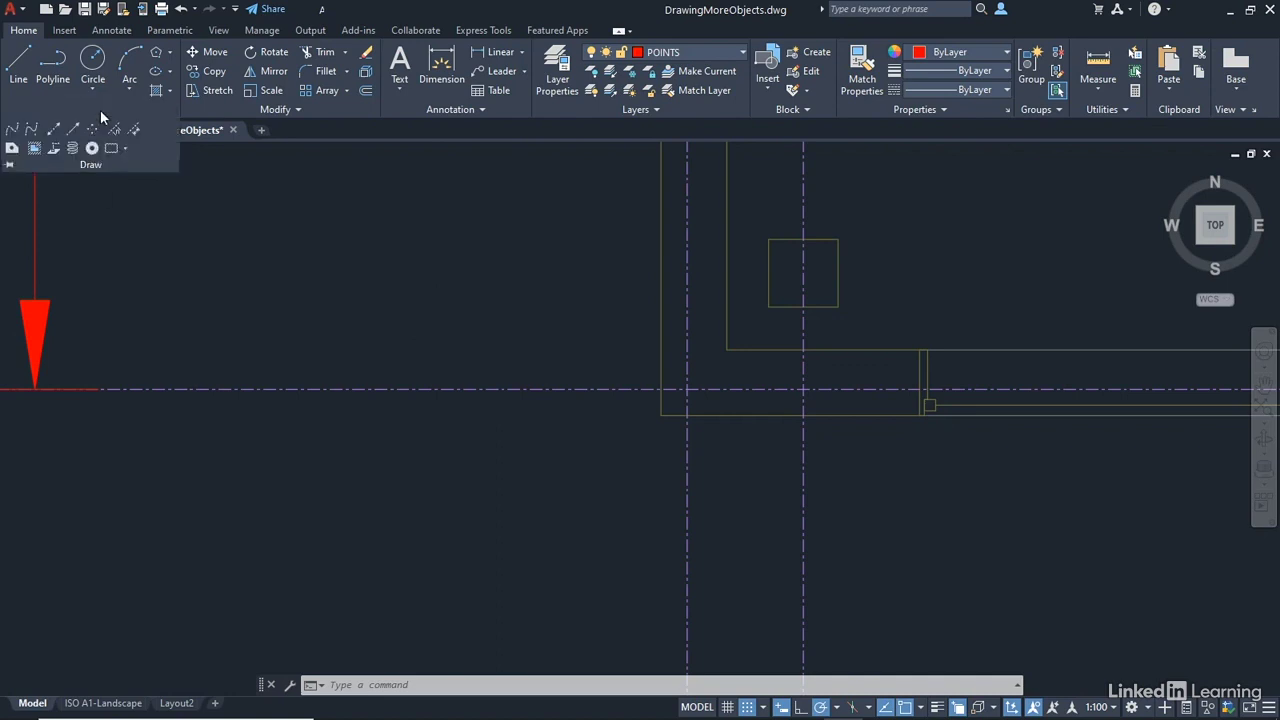
click(8, 168)
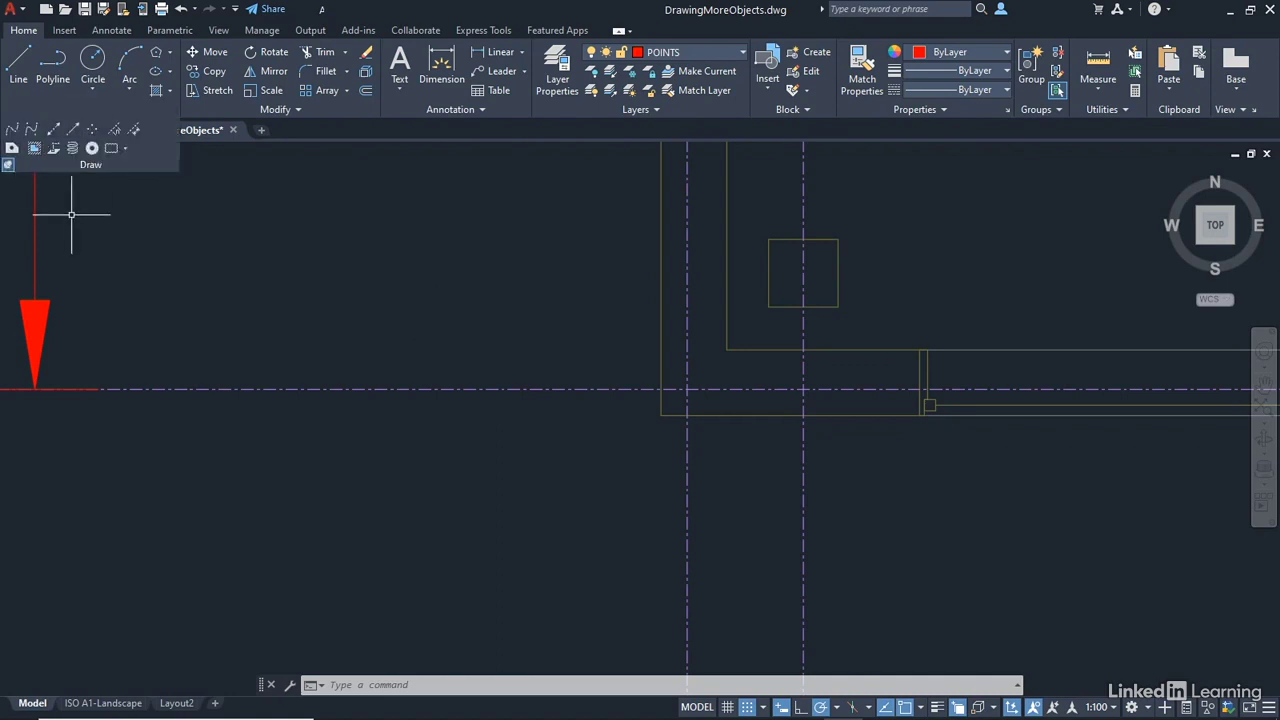
click(91, 149)
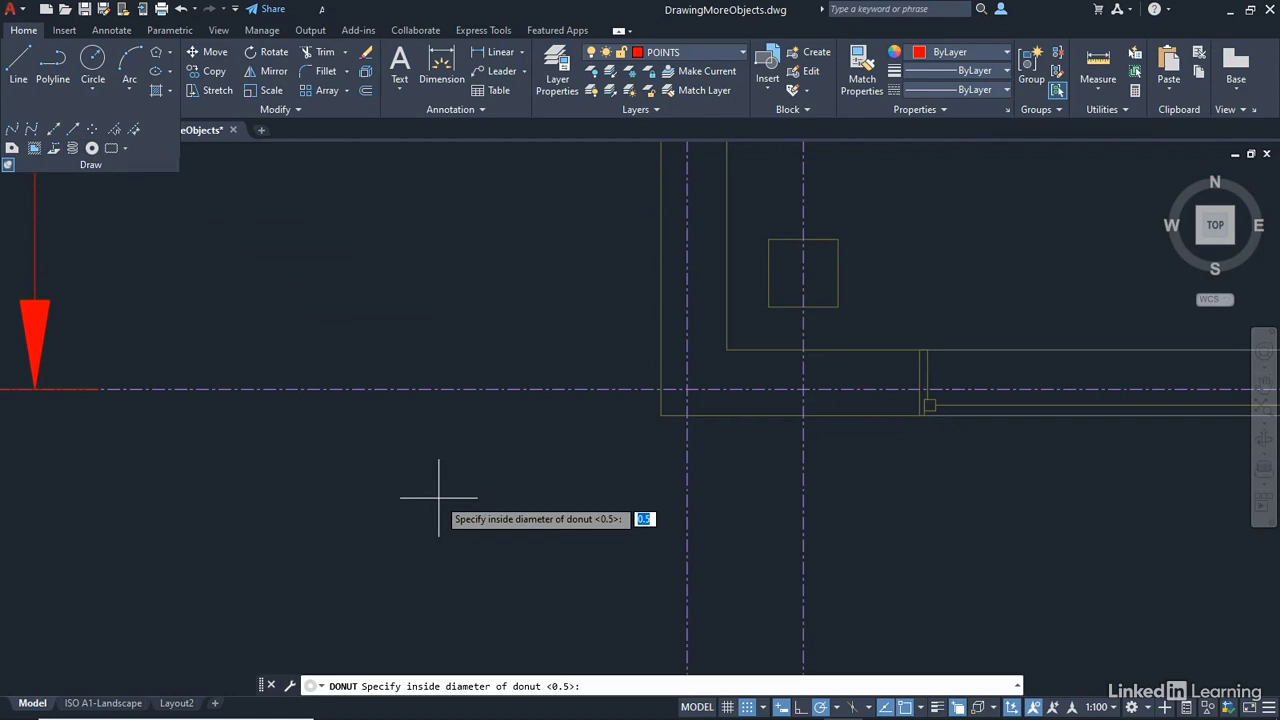
text(125)
key(Return)
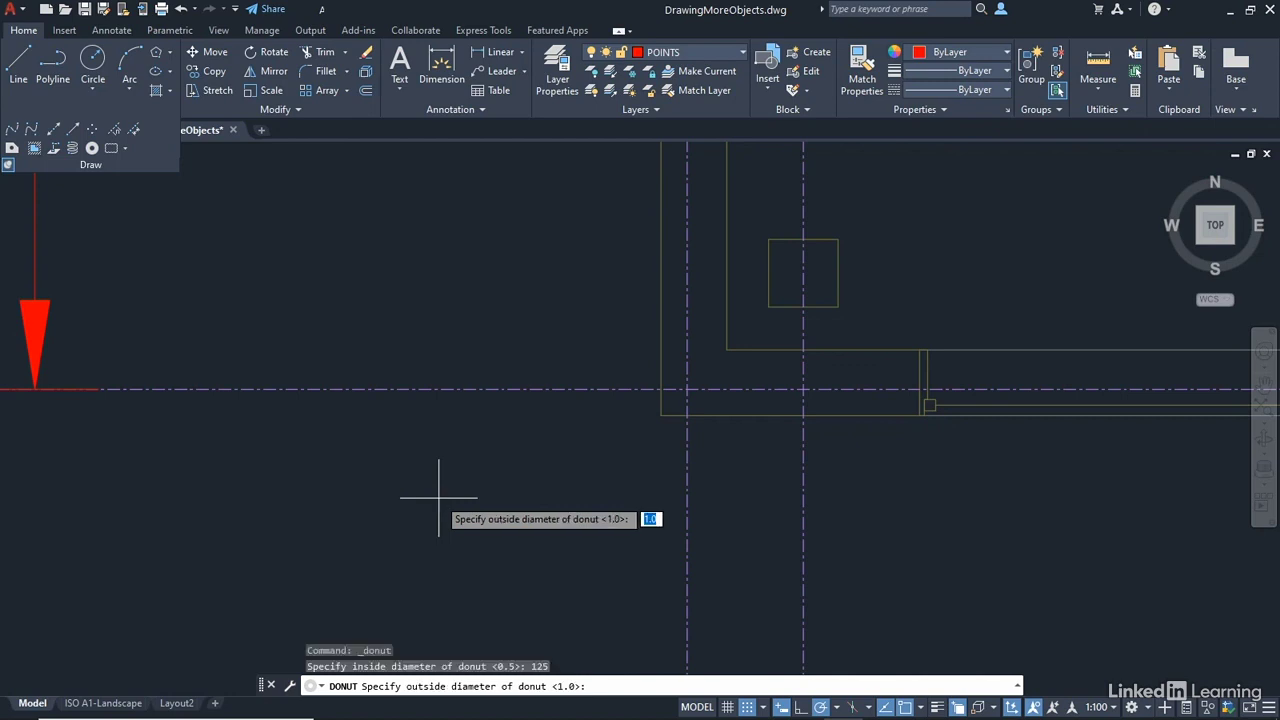
text(250)
key(Return)
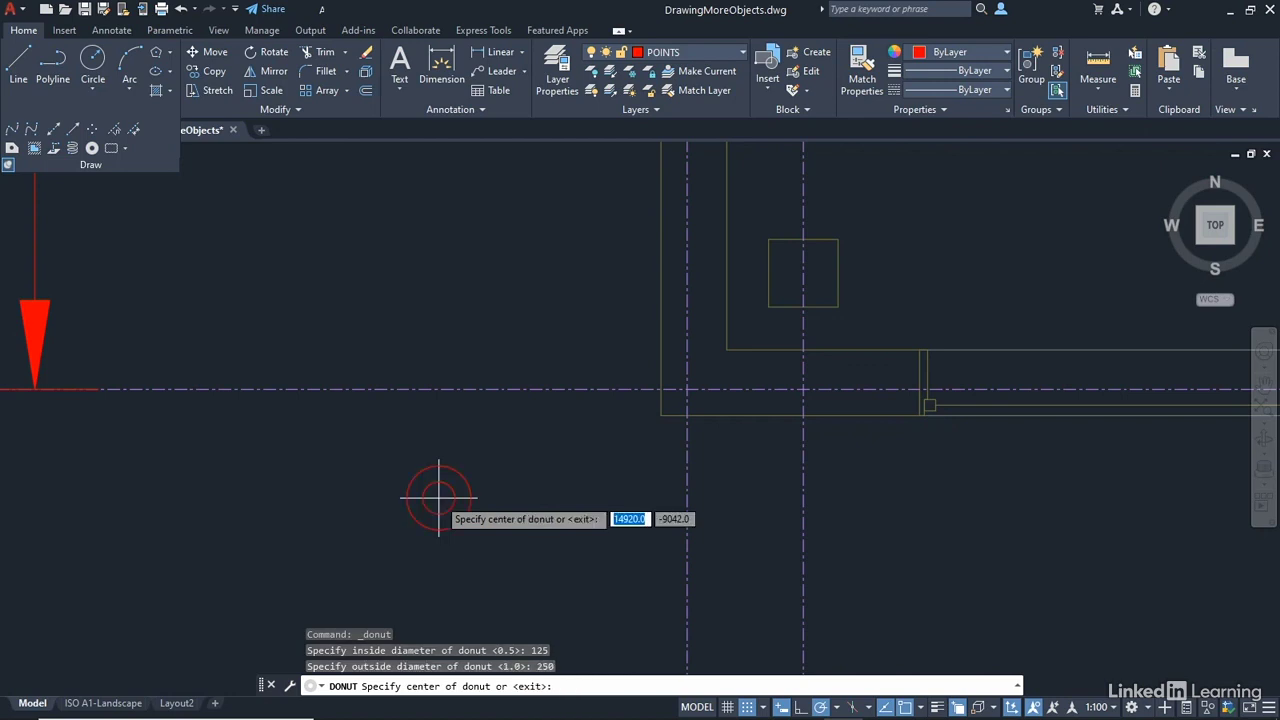
click(660, 414)
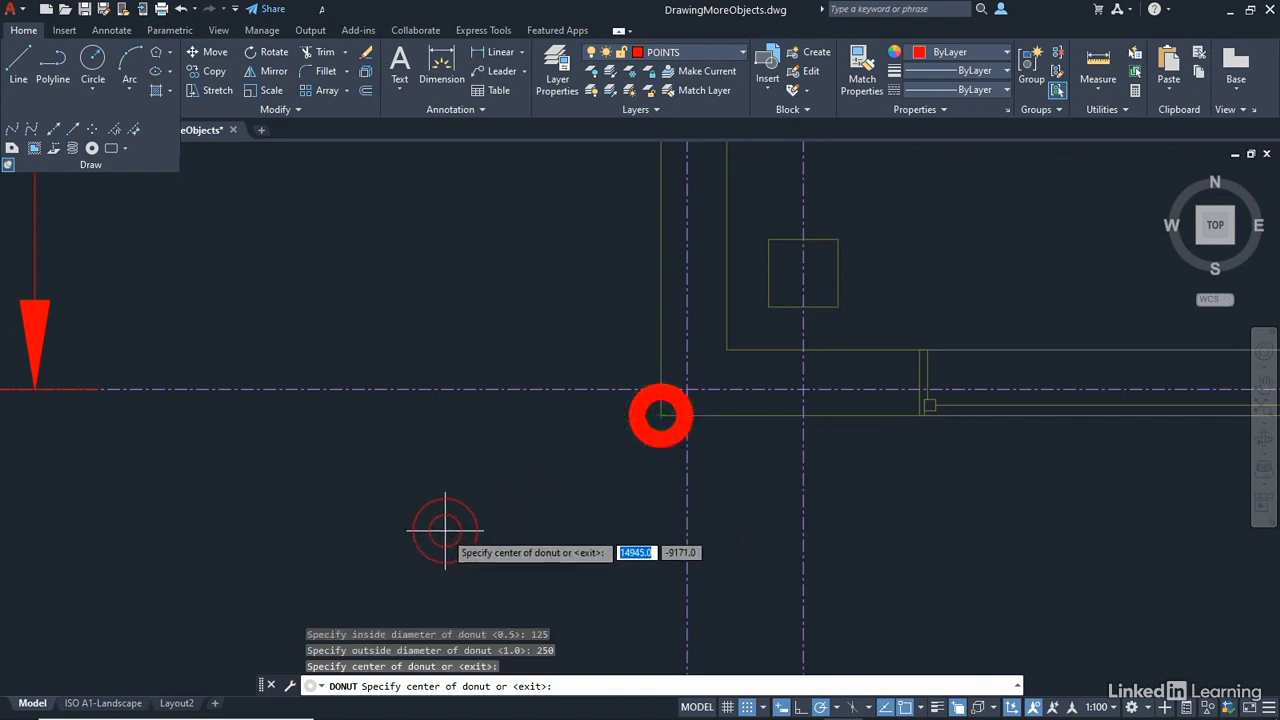
key(Return)
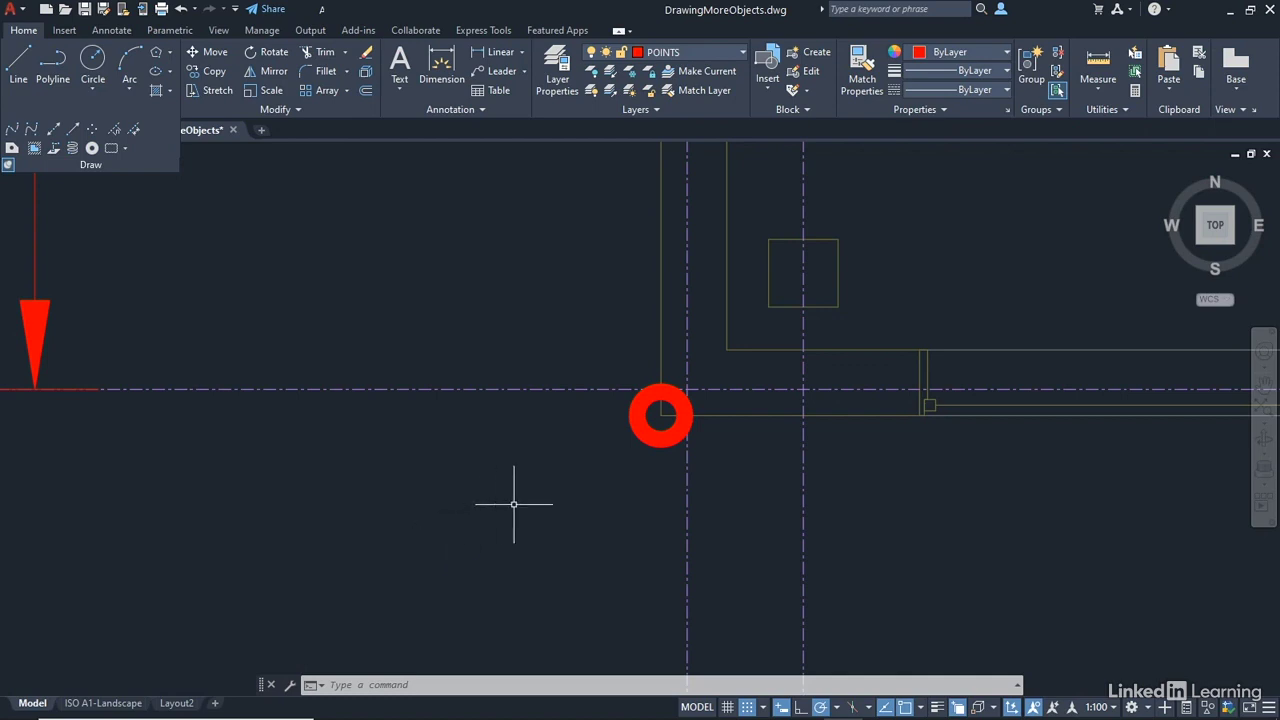
Step: Move the corner donut to the SETTING OUT POINT layer and deselect it
click(643, 441)
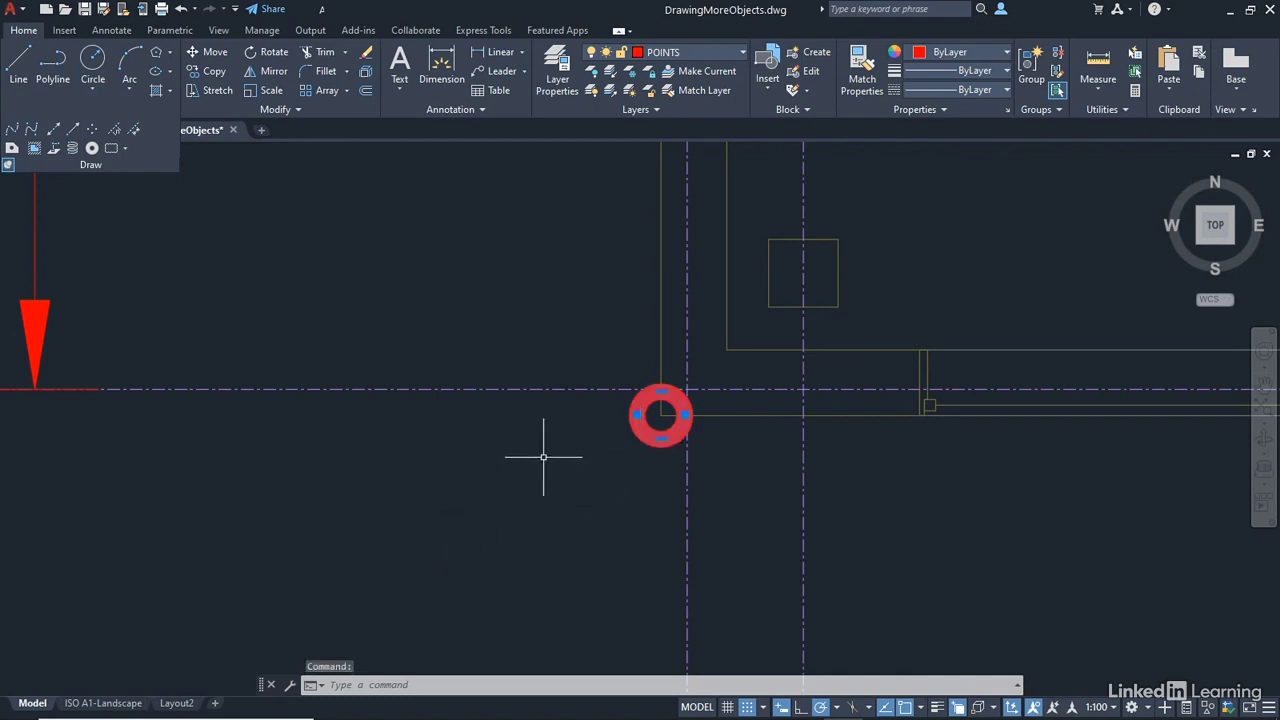
click(708, 53)
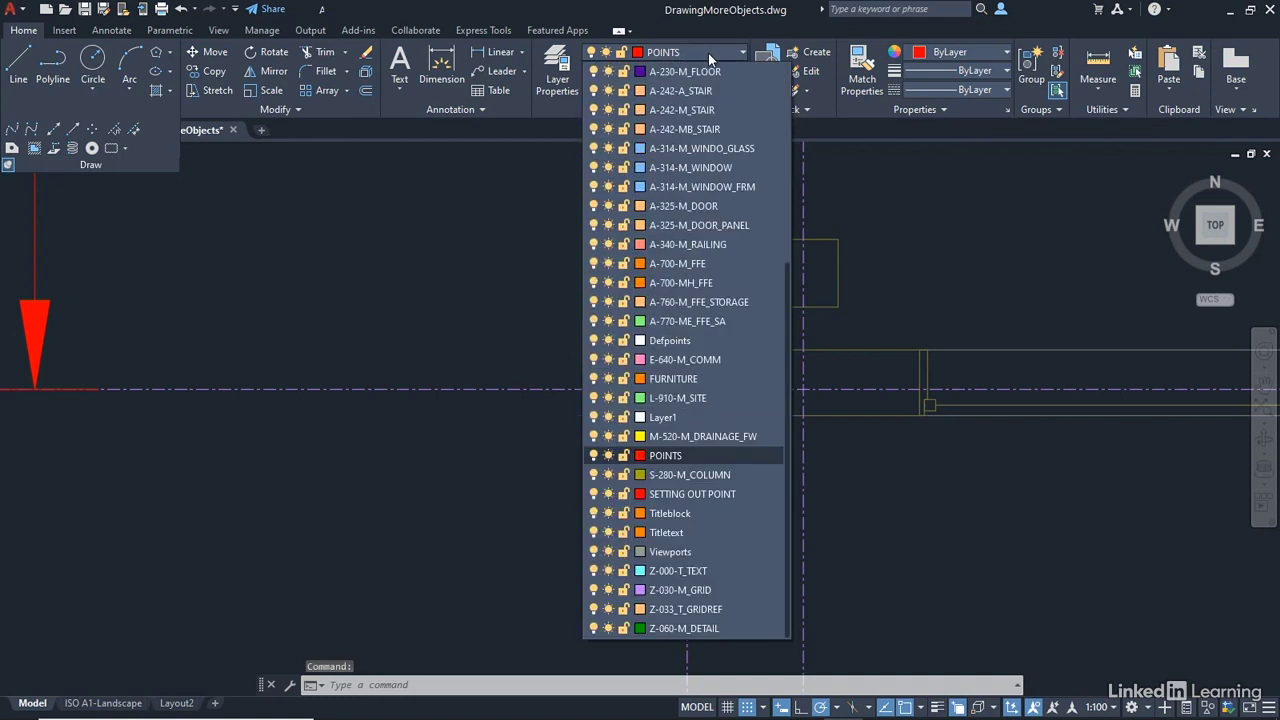
click(705, 494)
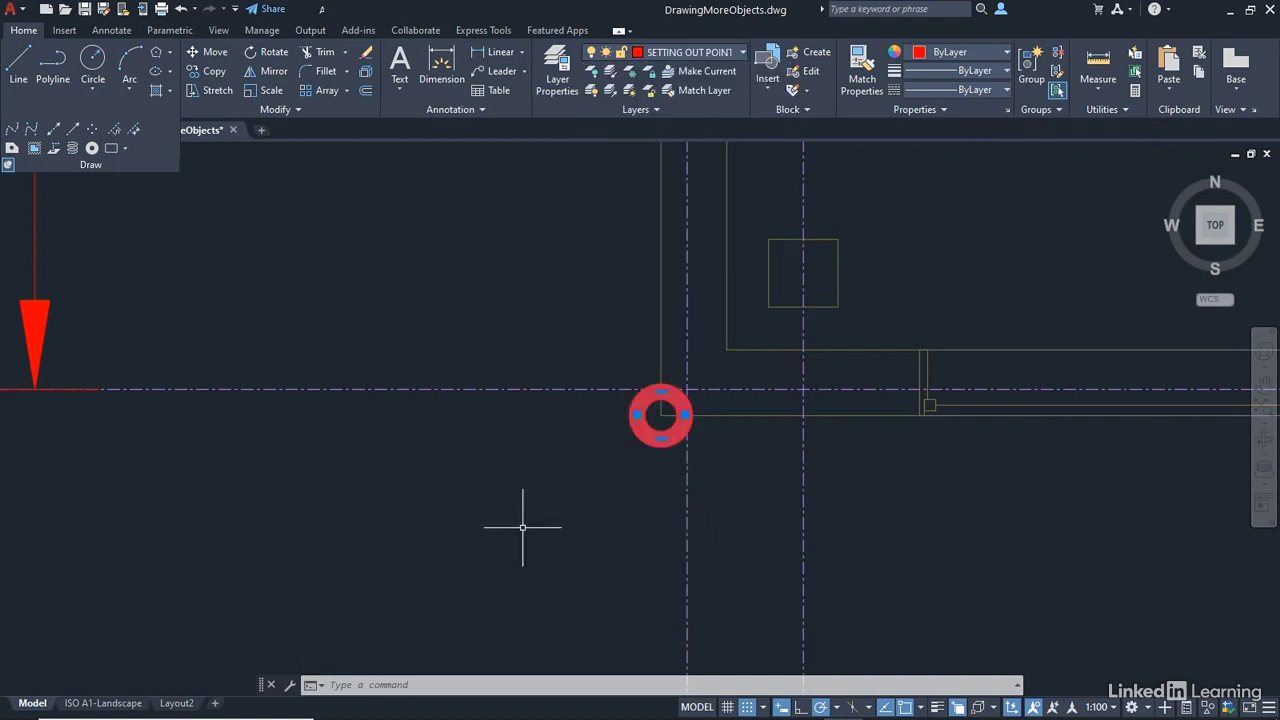
key(Escape)
key(Escape)
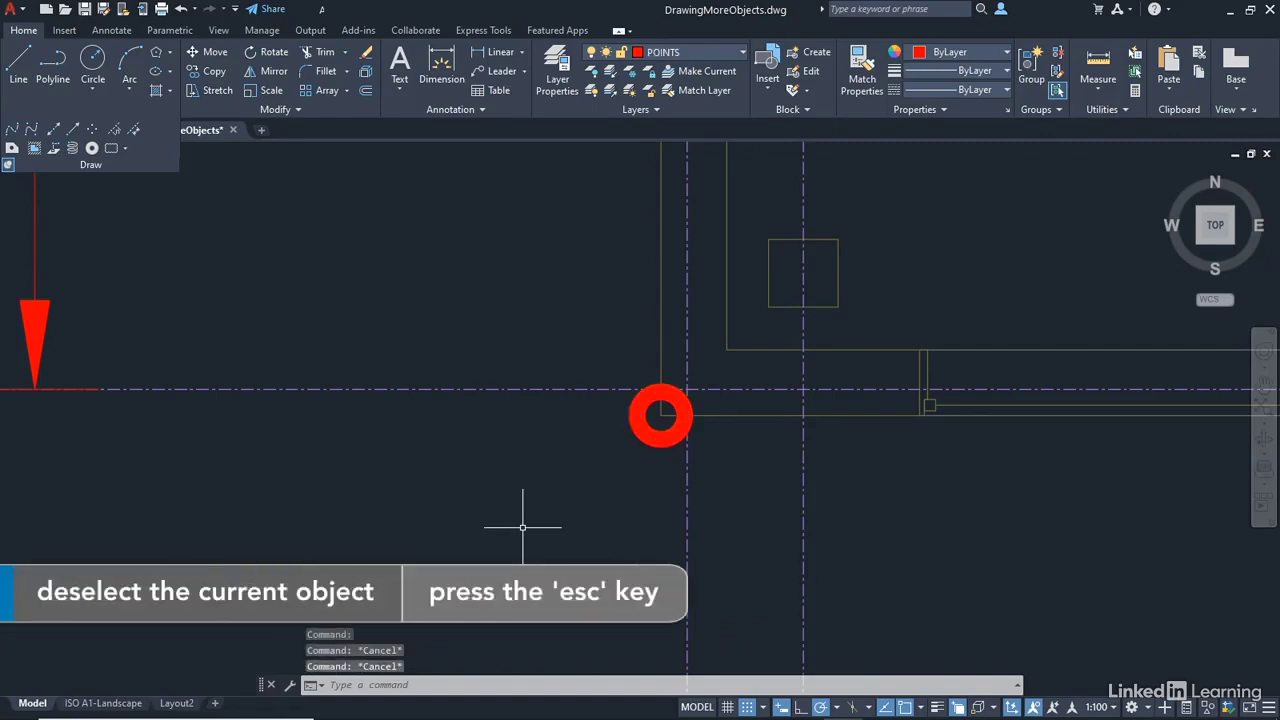
scroll(516, 510, down, 4)
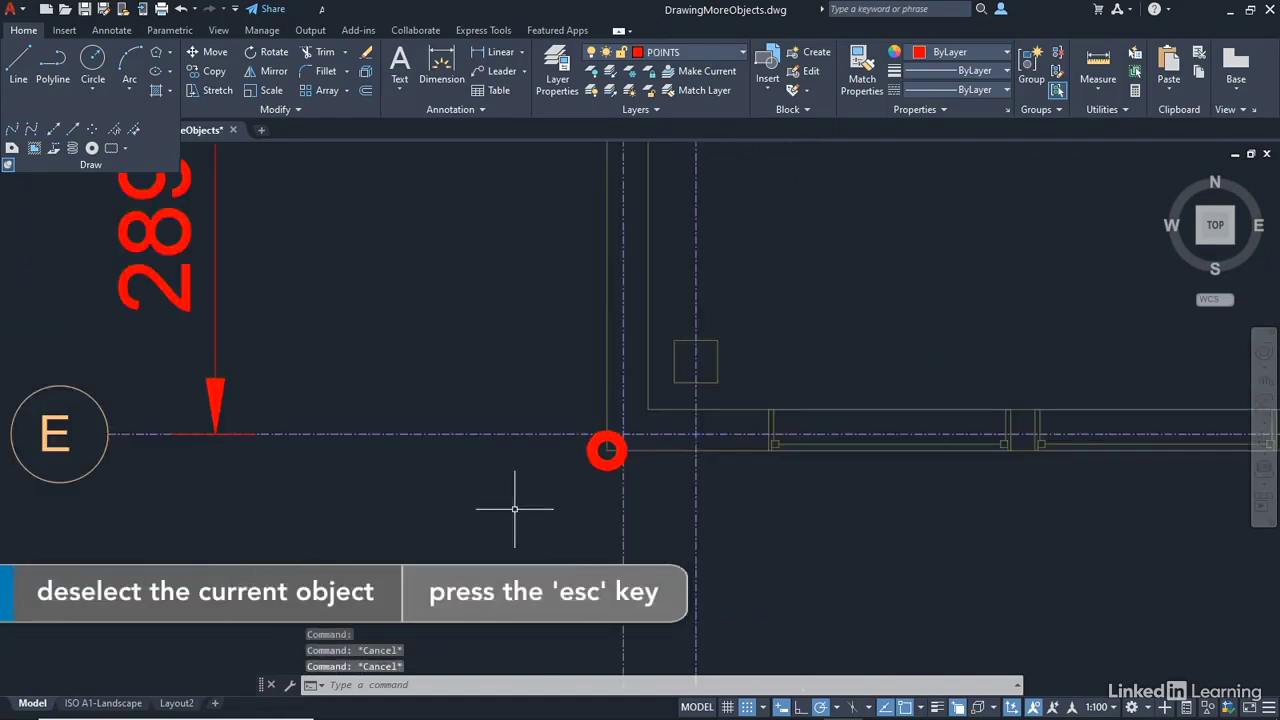
scroll(514, 509, down, 3)
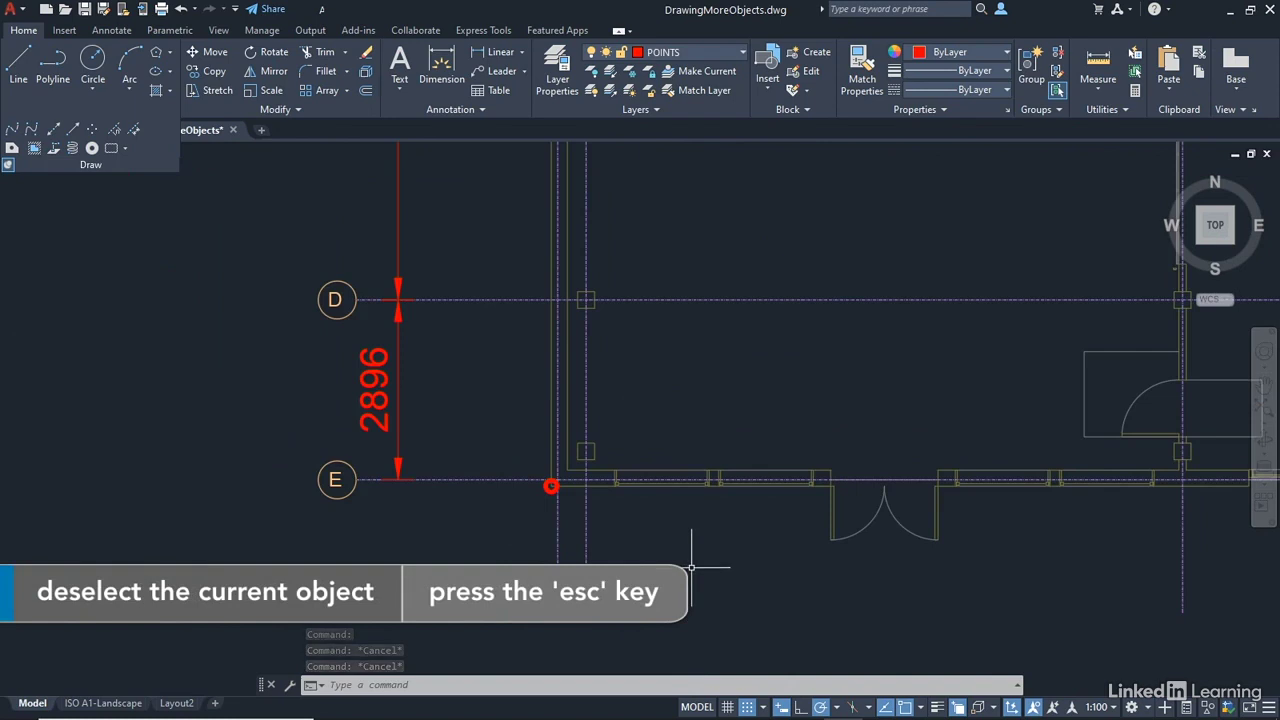